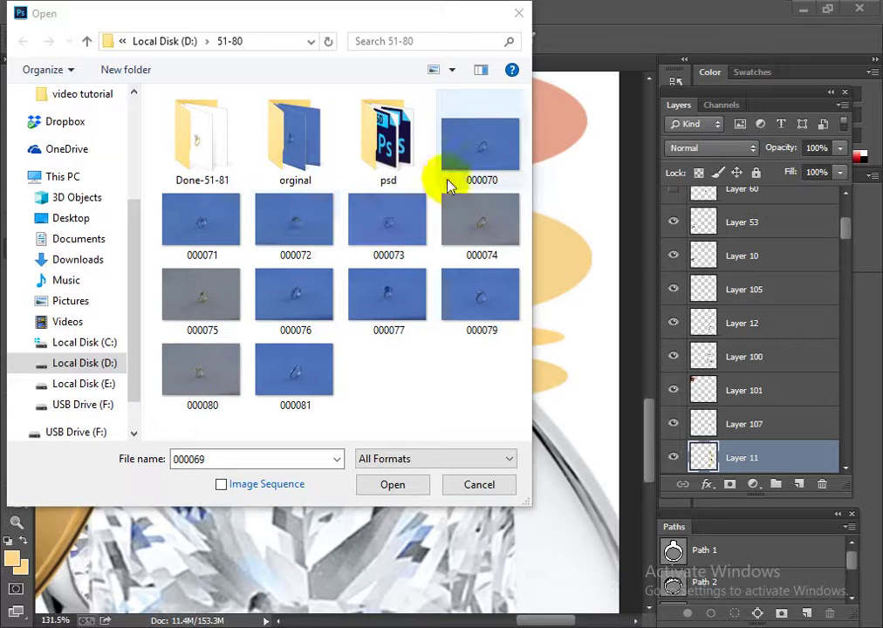
Step: Open the 000070 ring photo and zoom in on the ring
click(478, 153)
click(417, 485)
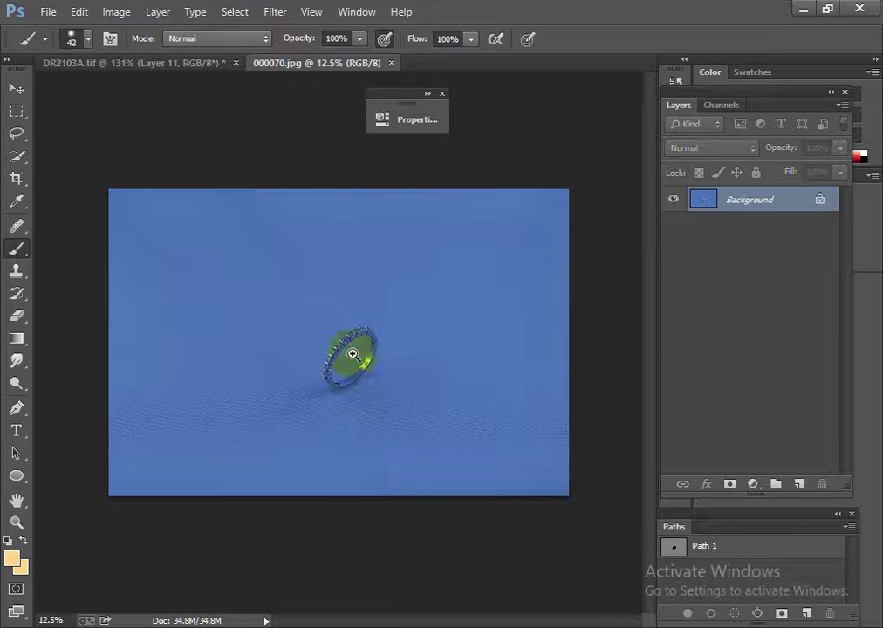
drag(352, 353, 344, 388)
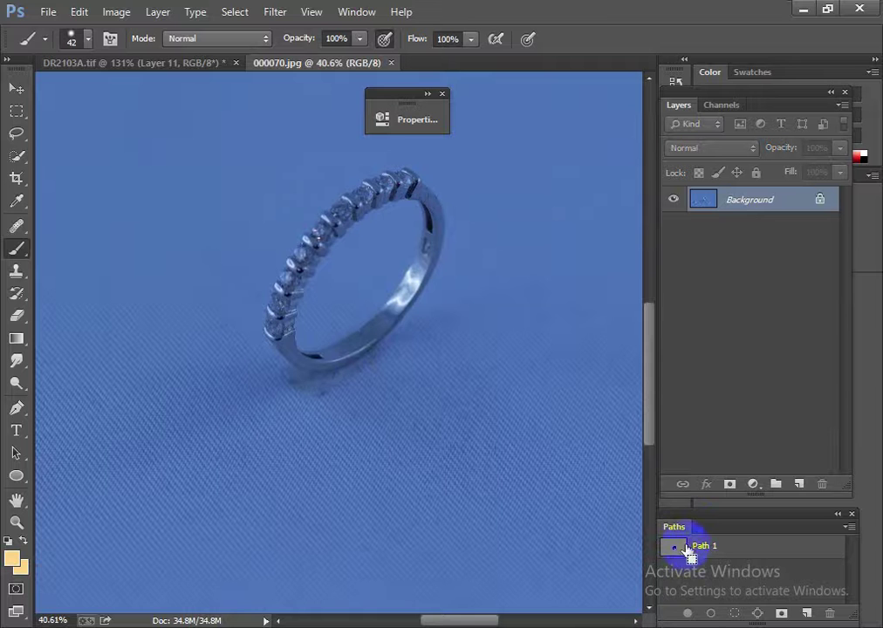
Step: Feather the ring selection by 0.5 px, copy it to new layers, and fill Layer 1 with white
drag(418, 309, 491, 386)
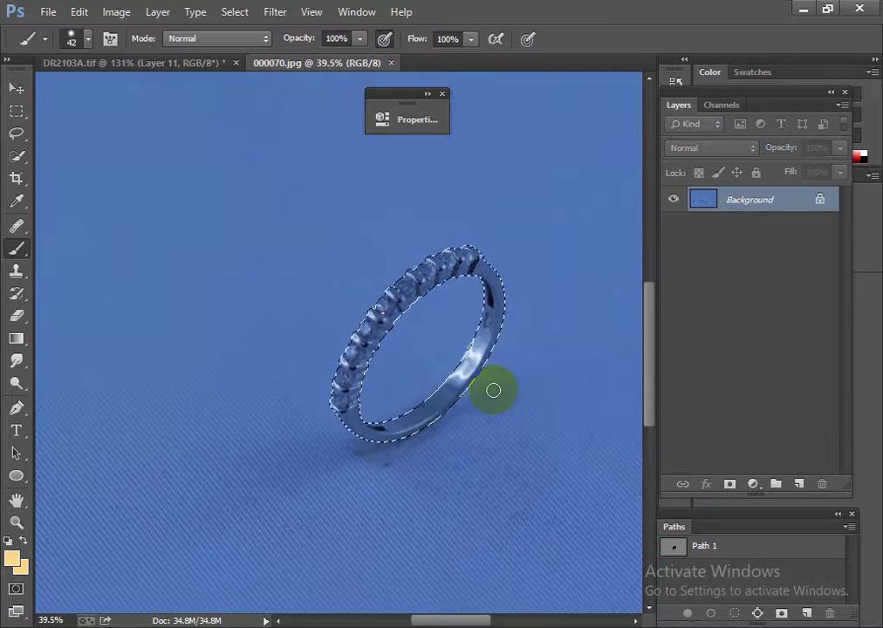
key(shift+F6)
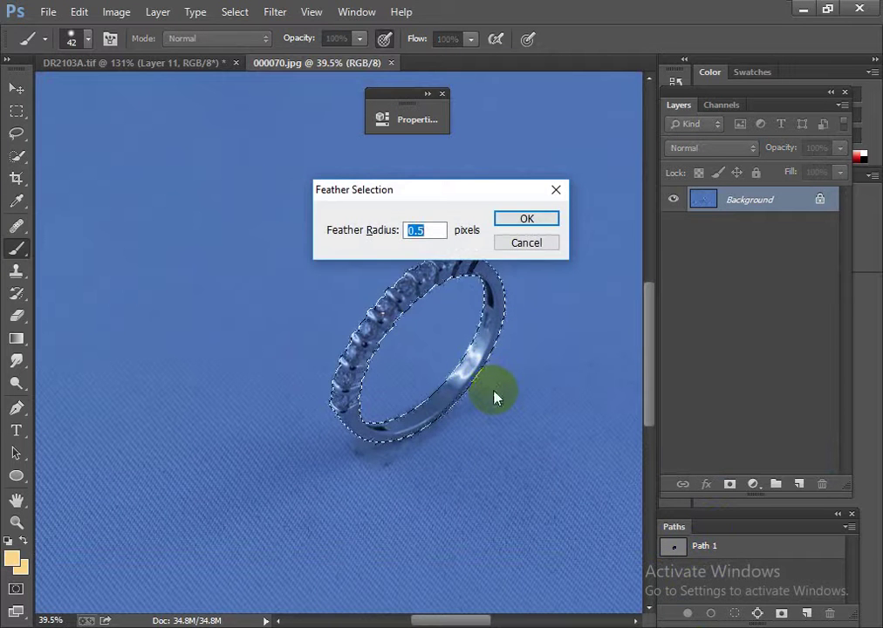
key(Return)
key(ctrl+j)
key(ctrl+j)
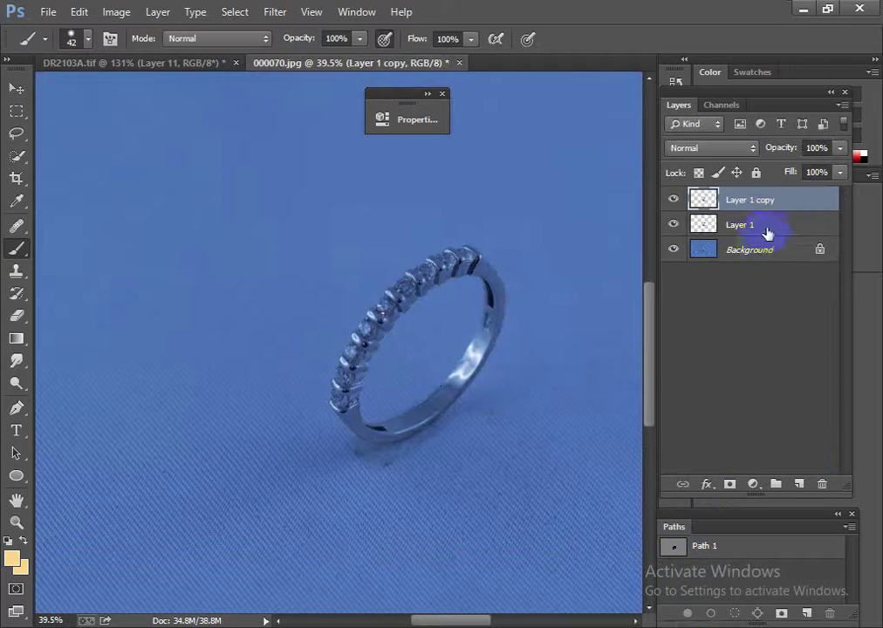
click(767, 233)
key(ctrl+BackSpace)
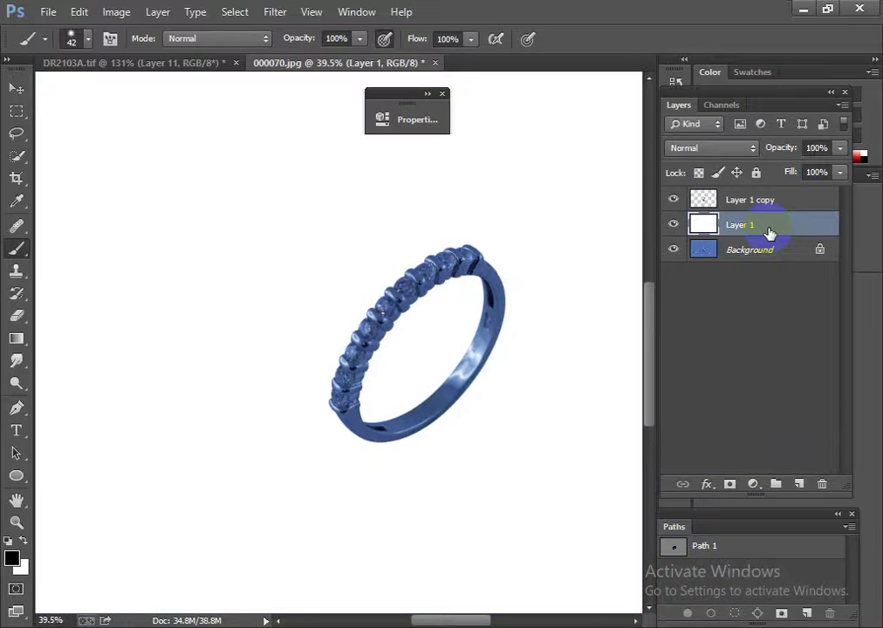
Step: Paste the gold band above Layer 1 copy and position it over the ring
drag(342, 302, 382, 372)
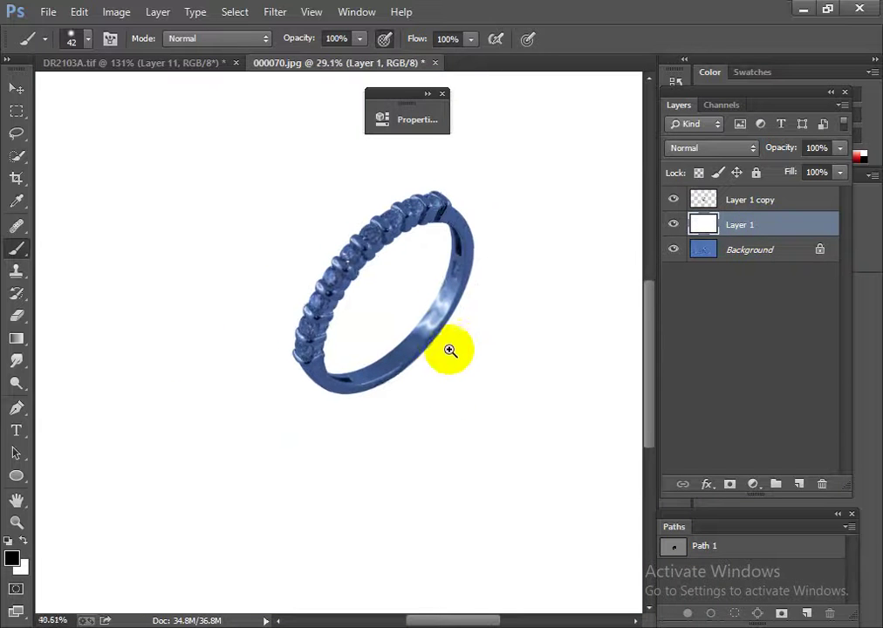
drag(382, 373, 488, 340)
click(768, 200)
key(ctrl+v)
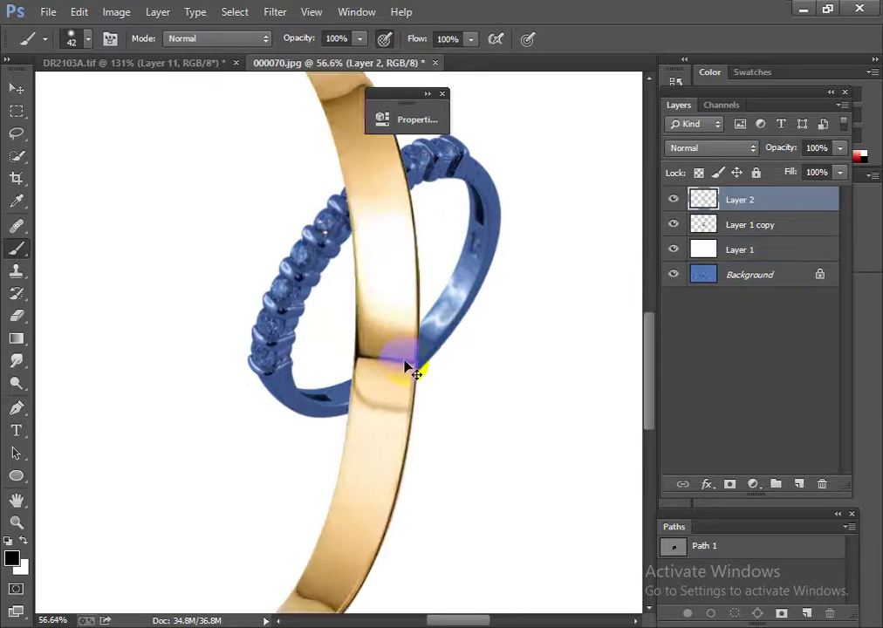
mouse_move(394, 364)
mouse_down()
mouse_move(404, 345)
mouse_move(469, 375)
mouse_move(413, 492)
mouse_up()
Step: Shrink, skew, rotate and widen the gold band to sit inside the ring
key(ctrl+t)
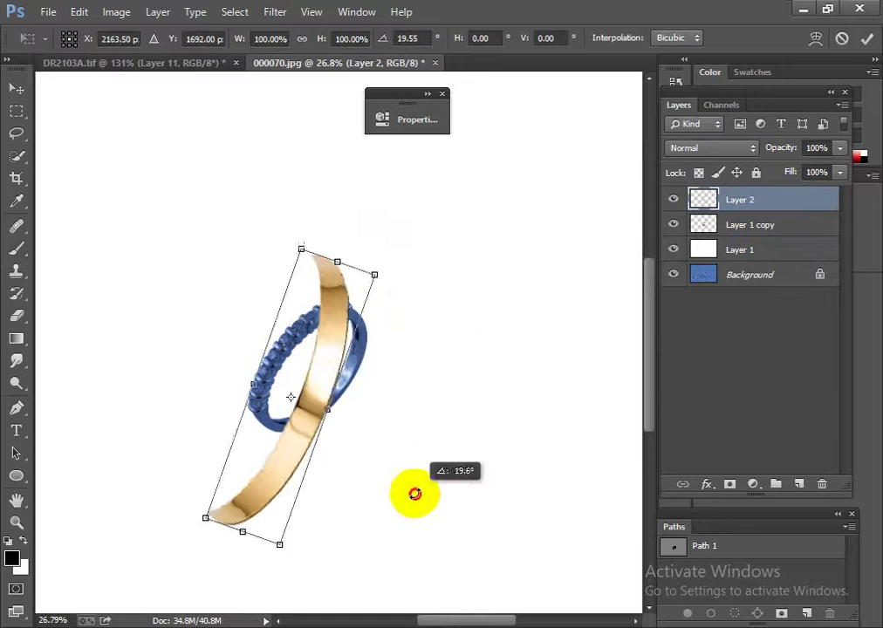
mouse_move(398, 298)
mouse_down()
mouse_move(325, 373)
mouse_move(399, 312)
mouse_up()
scroll(294, 402, up, 5)
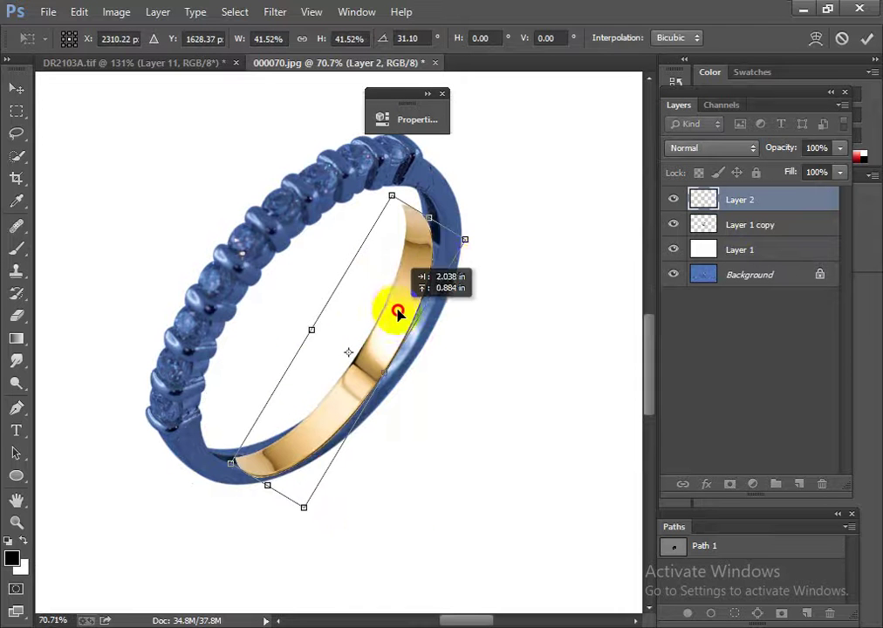
drag(473, 249, 466, 250)
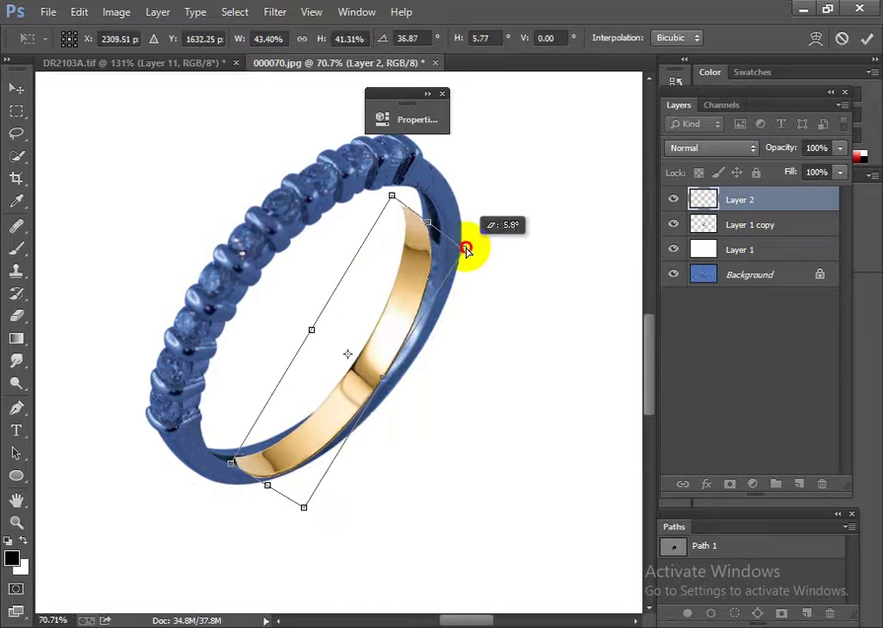
drag(304, 509, 441, 451)
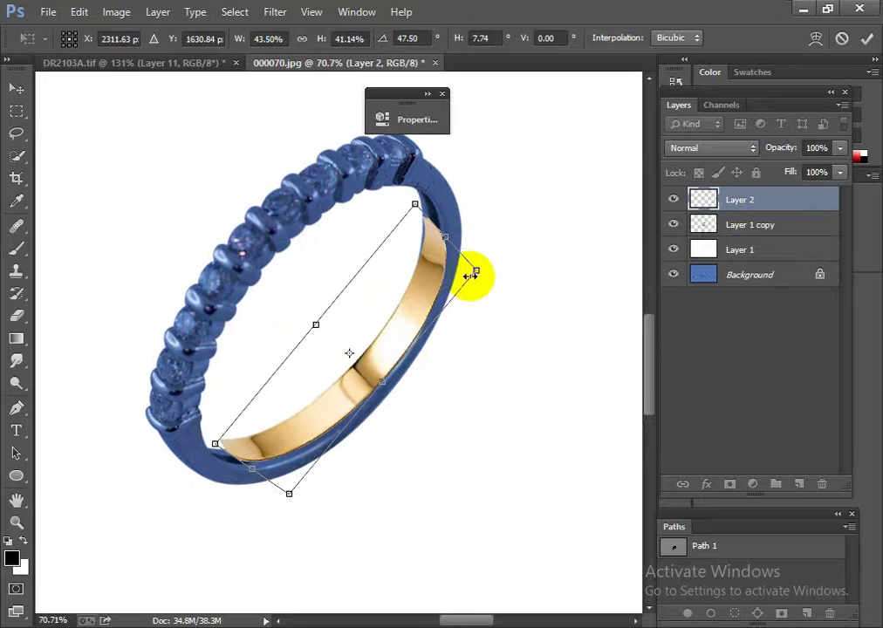
mouse_move(471, 276)
mouse_down()
mouse_move(497, 264)
mouse_move(523, 282)
mouse_up()
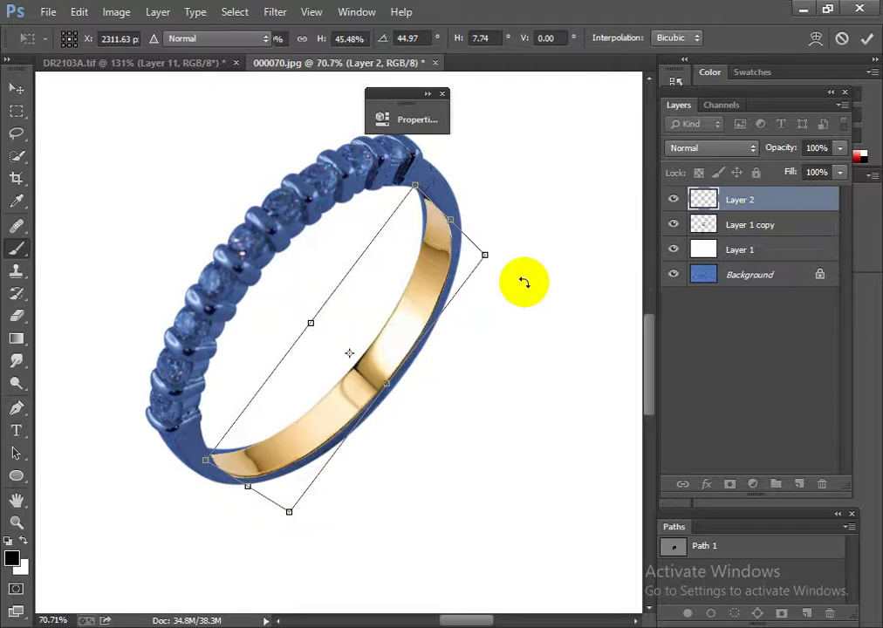
key(Return)
key(ctrl+t)
Step: Warp the gold band's corners, edges and middle to follow the ring's inner curve
right_click(406, 336)
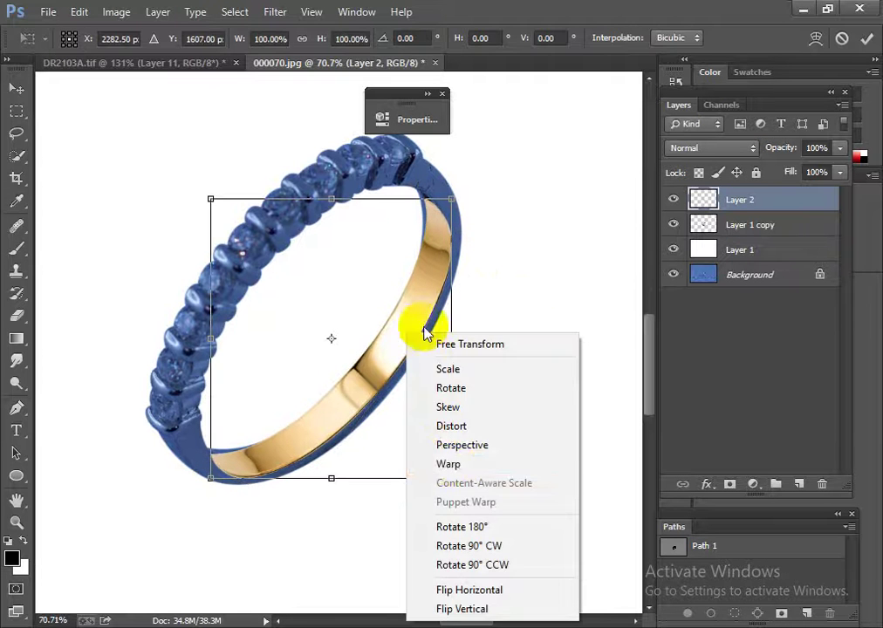
click(449, 465)
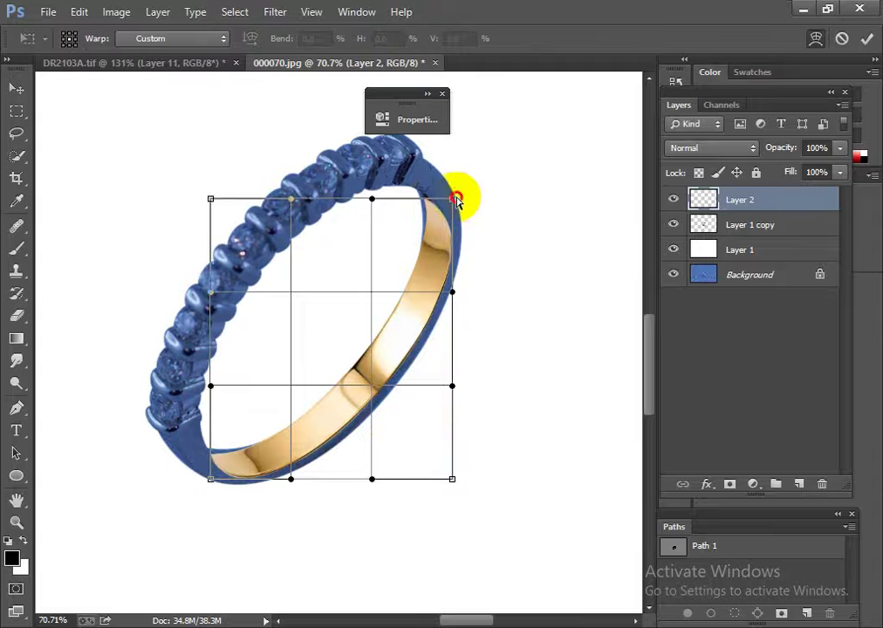
drag(456, 199, 446, 190)
drag(463, 321, 345, 386)
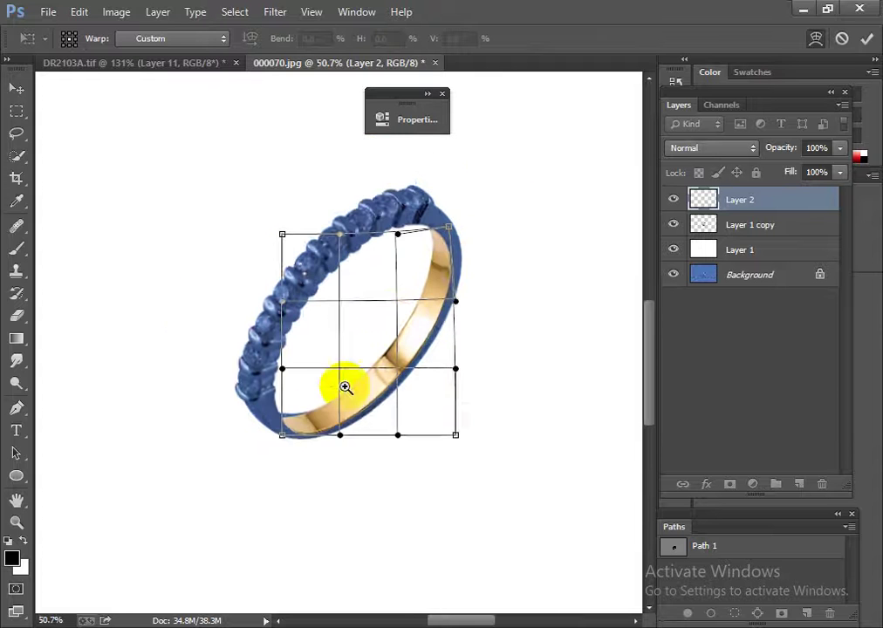
click(312, 422)
drag(250, 448, 246, 437)
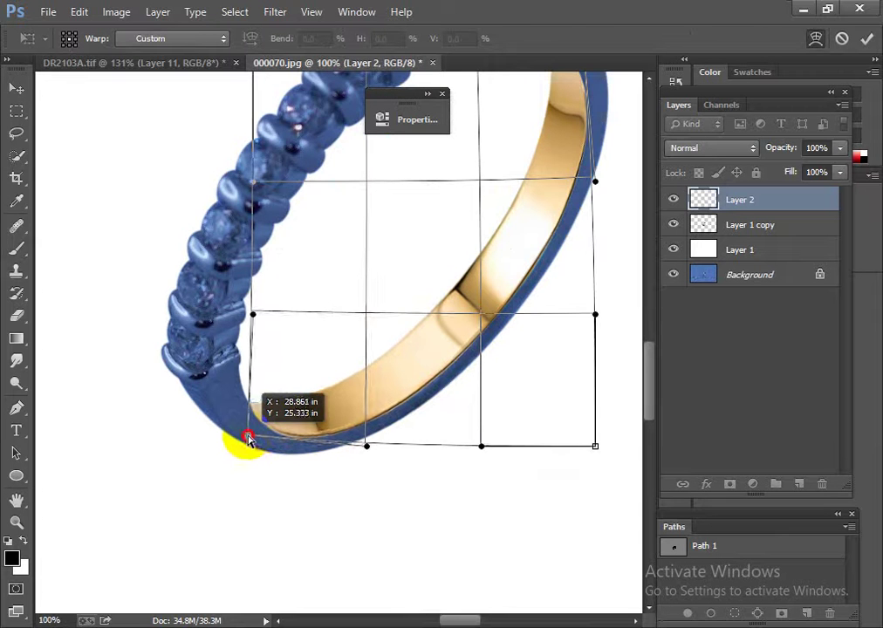
scroll(374, 410, down, 2)
drag(408, 397, 414, 275)
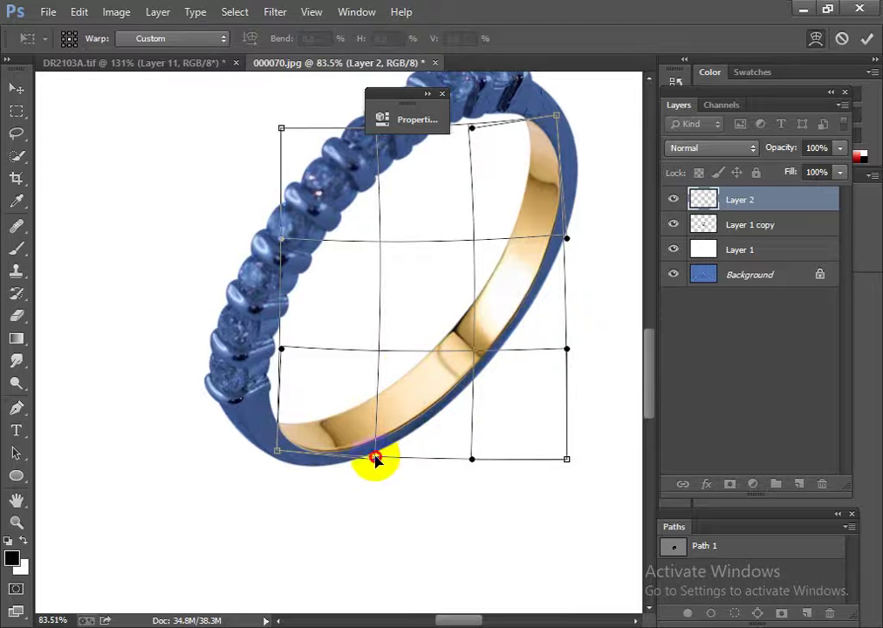
drag(374, 458, 373, 467)
key(Return)
Step: Drag the round diamond layer from DR2103A.tif onto the 000070.jpg ring photo
scroll(384, 377, down, 3)
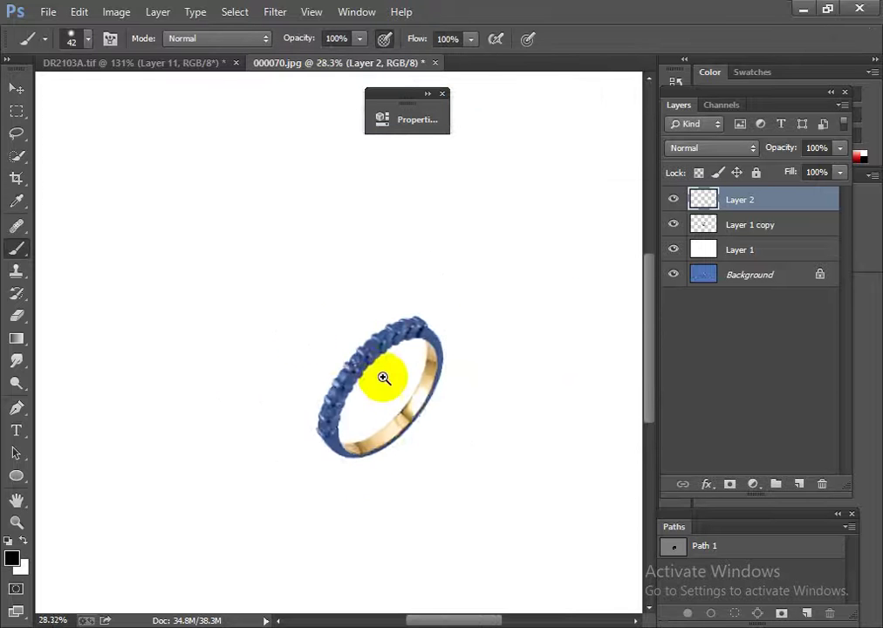
scroll(449, 408, up, 1)
scroll(474, 423, up, 1)
scroll(474, 423, down, 1)
scroll(454, 406, up, 2)
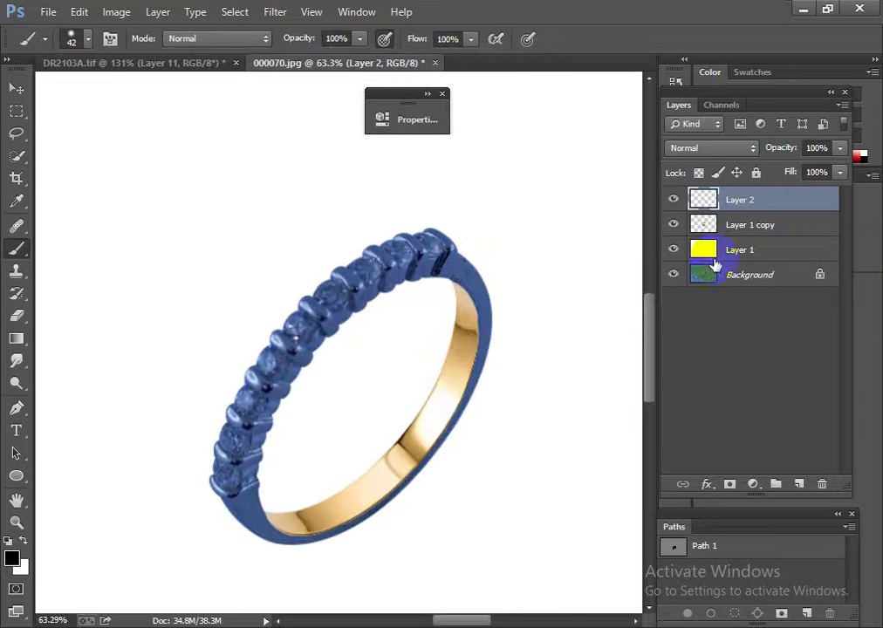
click(181, 66)
scroll(295, 296, down, 5)
scroll(294, 499, up, 1)
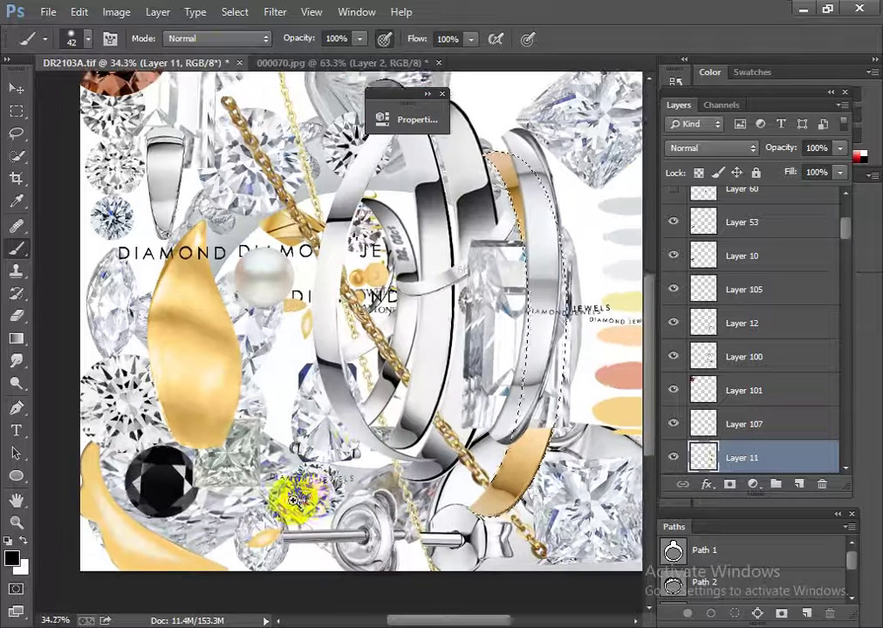
scroll(295, 499, up, 1)
key(v)
click(257, 519)
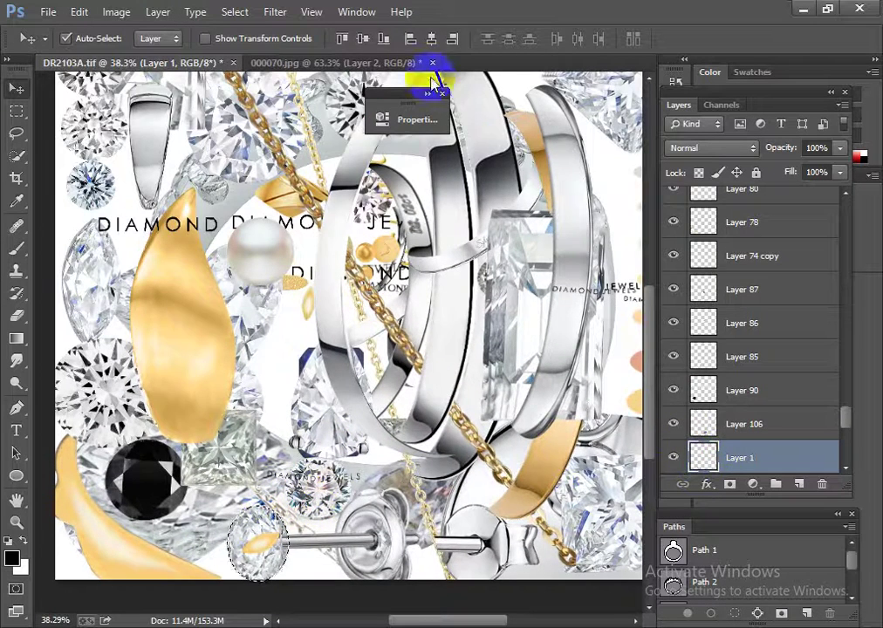
drag(378, 61, 442, 322)
Step: Paste the diamond onto the ring's stones and shrink it to about a third
key(ctrl+v)
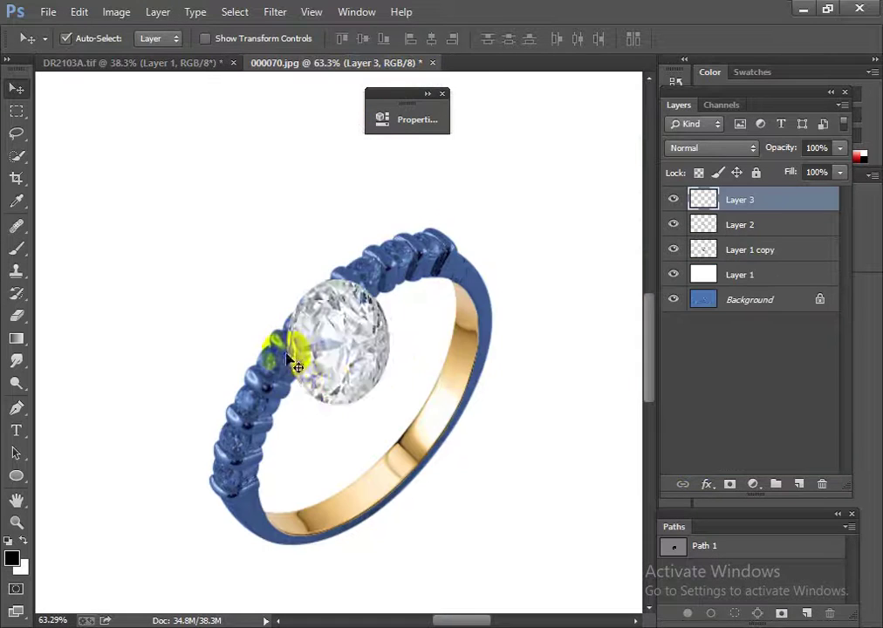
scroll(339, 356, up, 5)
drag(339, 356, 342, 331)
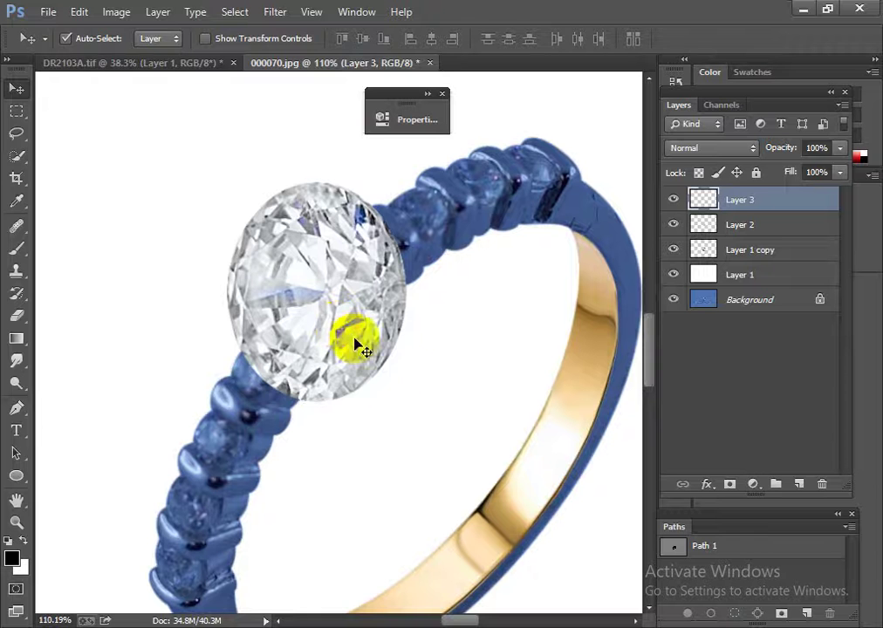
key(ctrl+t)
mouse_move(403, 402)
mouse_down()
mouse_move(332, 340)
mouse_move(330, 321)
mouse_move(252, 394)
mouse_move(316, 312)
mouse_move(339, 335)
mouse_move(378, 311)
mouse_up()
scroll(328, 325, up, 2)
key(Return)
Step: Fit the diamond into a stone setting and add a rotated copy further up the band
key(ctrl+t)
mouse_move(324, 321)
mouse_down()
mouse_move(323, 306)
mouse_move(231, 465)
mouse_move(220, 555)
mouse_move(222, 537)
mouse_up()
key(Return)
drag(378, 295, 288, 449)
mouse_move(277, 354)
mouse_down()
mouse_move(360, 310)
mouse_move(345, 293)
mouse_up()
key(ctrl+t)
mouse_move(441, 248)
mouse_down()
mouse_move(410, 243)
mouse_move(388, 213)
mouse_up()
key(Return)
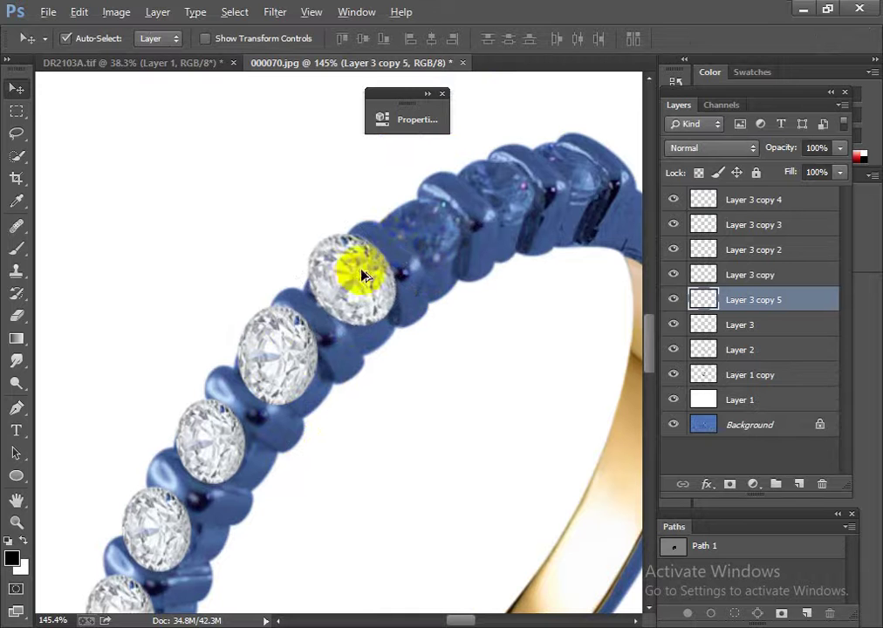
Step: Place more diamond copies on the next settings, shortening one copy's height to fit
mouse_move(364, 269)
mouse_down()
mouse_move(353, 286)
mouse_move(519, 211)
mouse_move(536, 220)
mouse_up()
key(ctrl+t)
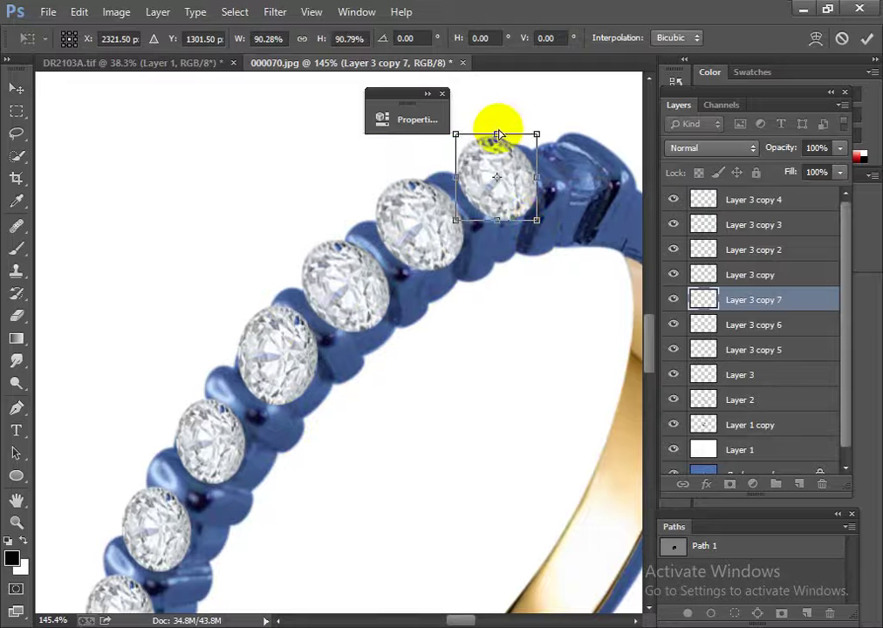
drag(497, 134, 495, 141)
key(Return)
drag(498, 183, 569, 160)
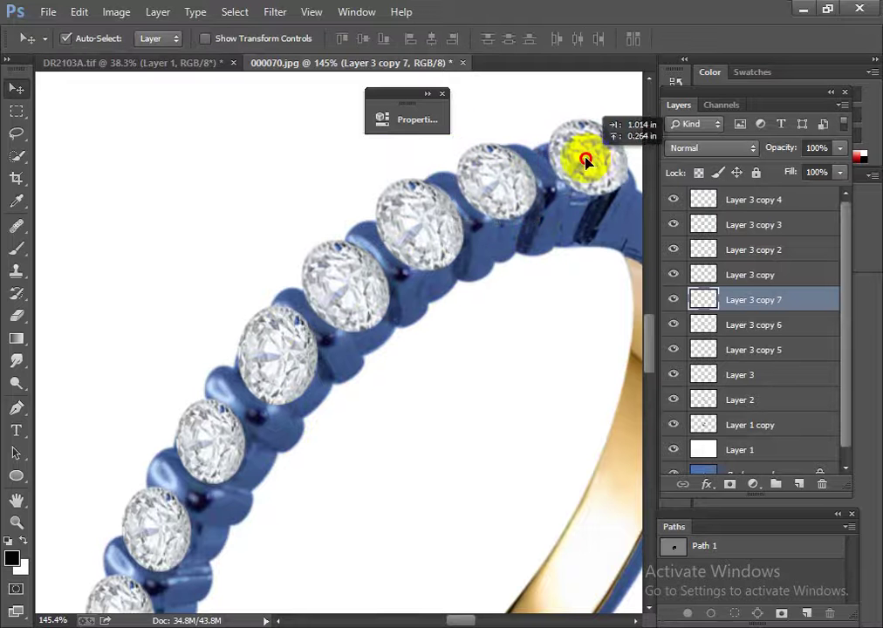
scroll(497, 302, down, 5)
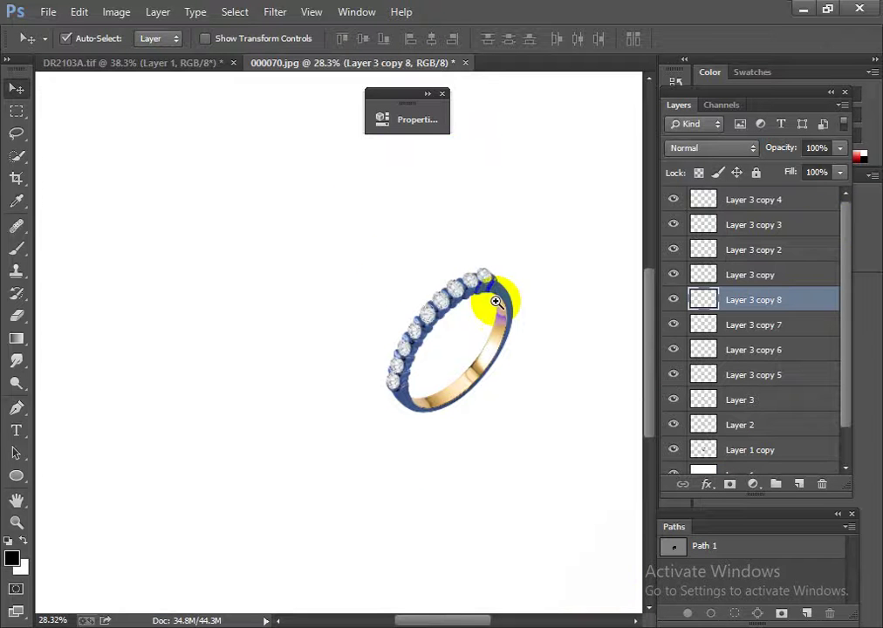
Step: Merge the diamond layers down to Layer 3 into one and add a hide-all mask
click(828, 206)
scroll(771, 343, down, 2)
shift+click(757, 363)
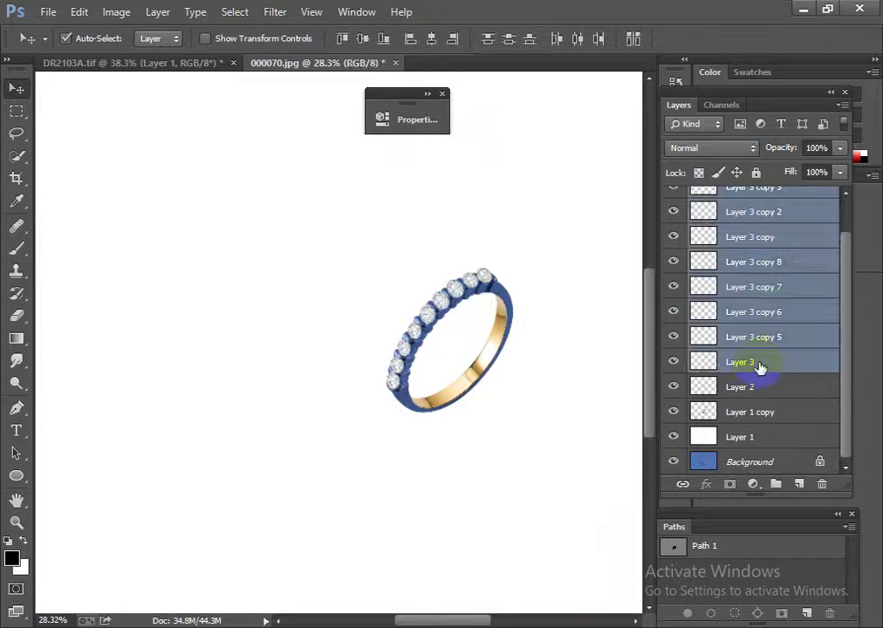
right_click(752, 355)
click(736, 433)
alt+click(728, 486)
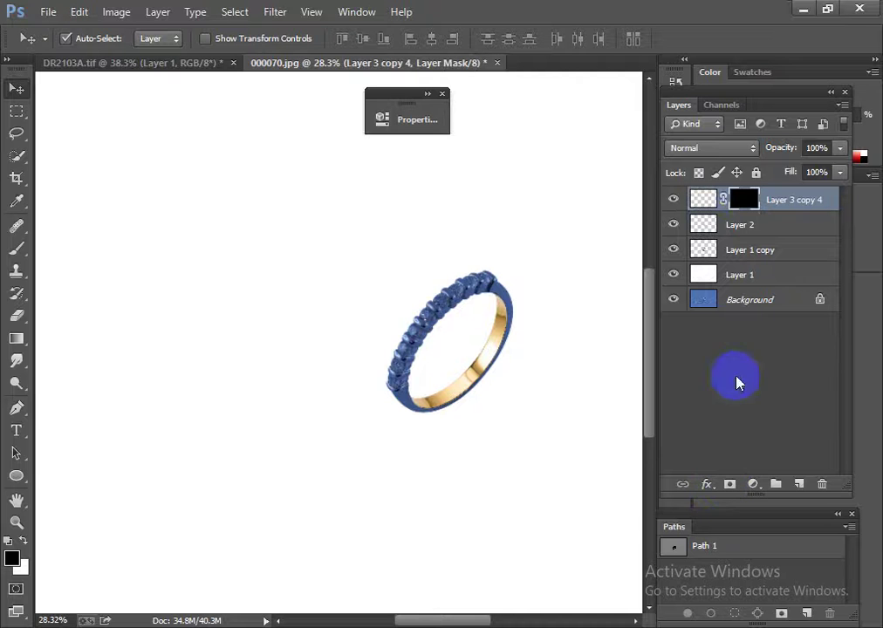
Step: Load the ring's outline and paint the mask white to reveal diamonds in the first settings
drag(473, 275, 523, 315)
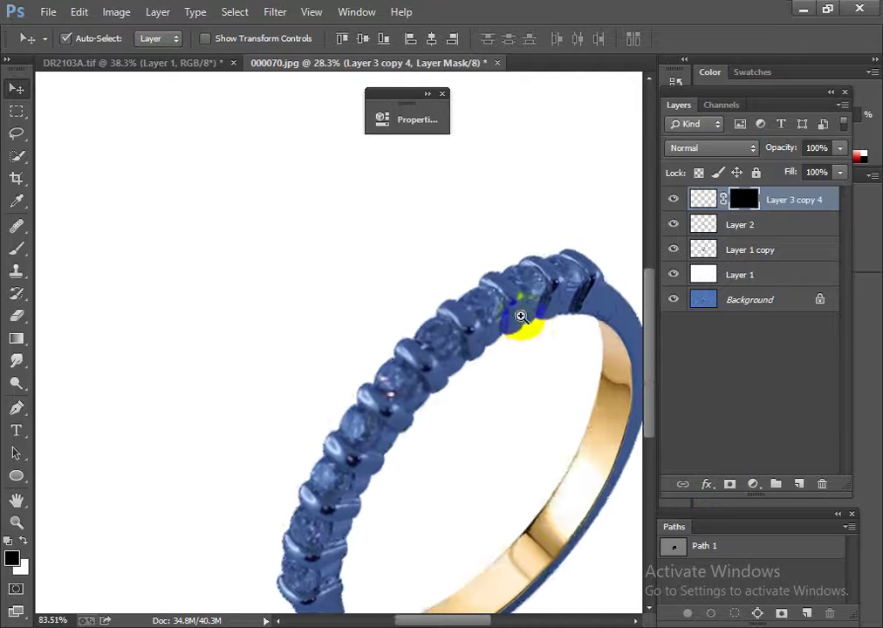
click(451, 454)
drag(443, 450, 401, 380)
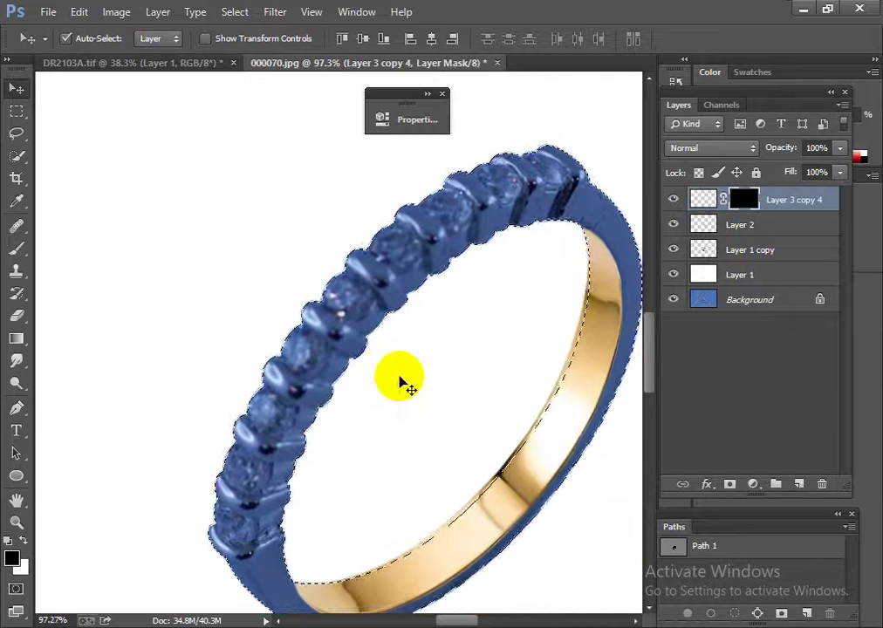
key(b)
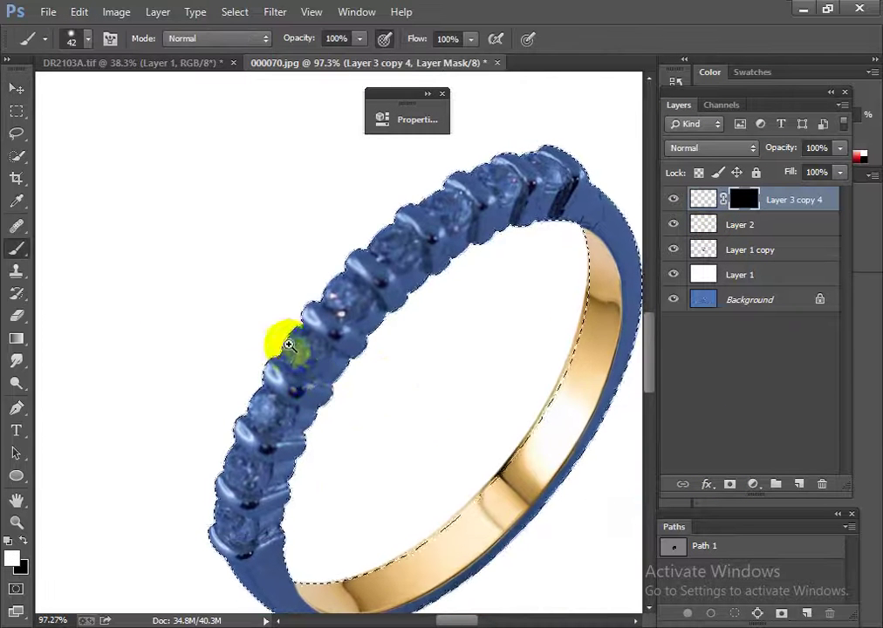
scroll(282, 341, up, 2)
mouse_move(306, 355)
mouse_down()
mouse_move(301, 343)
mouse_move(296, 350)
mouse_up()
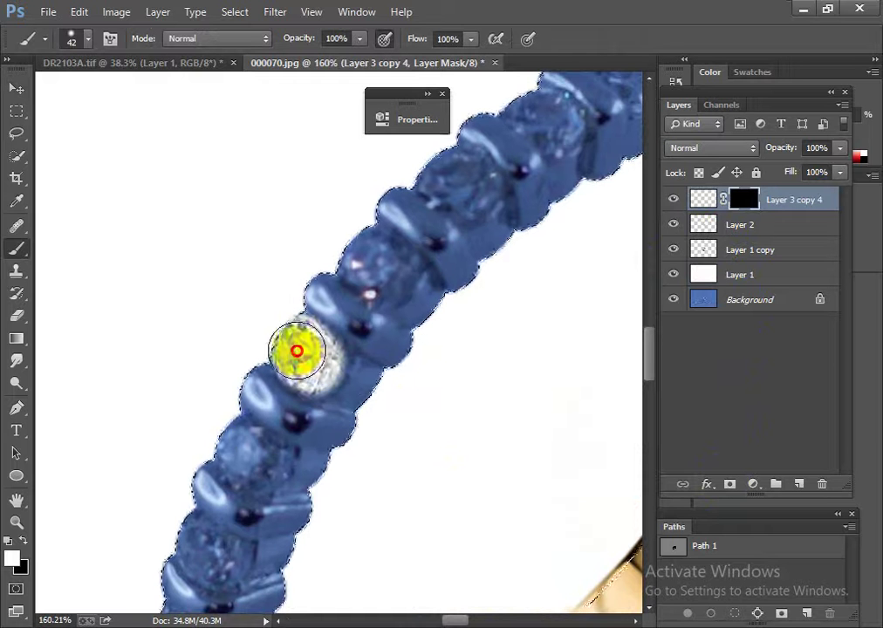
drag(242, 441, 306, 365)
mouse_move(311, 409)
mouse_down()
mouse_move(309, 390)
mouse_move(315, 398)
mouse_up()
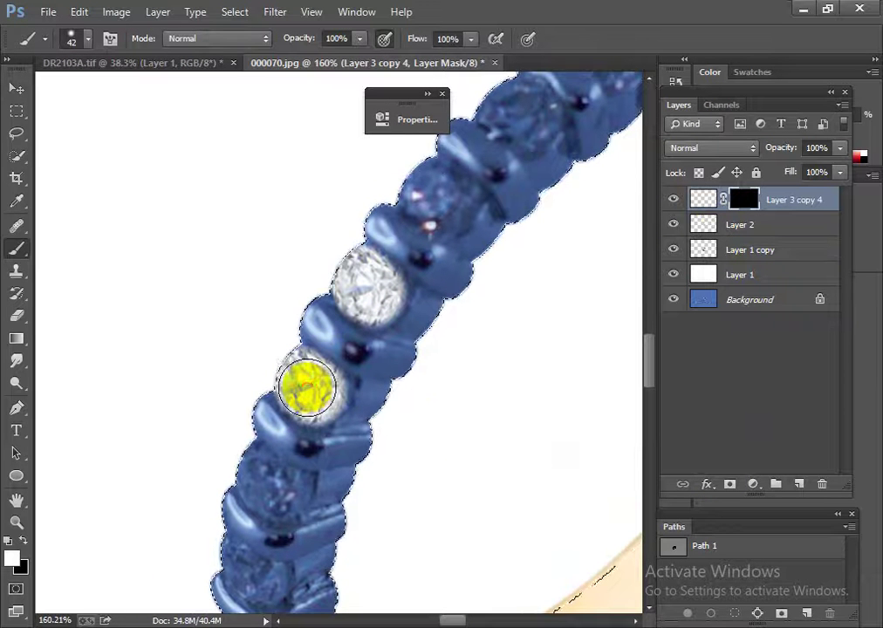
drag(232, 462, 275, 351)
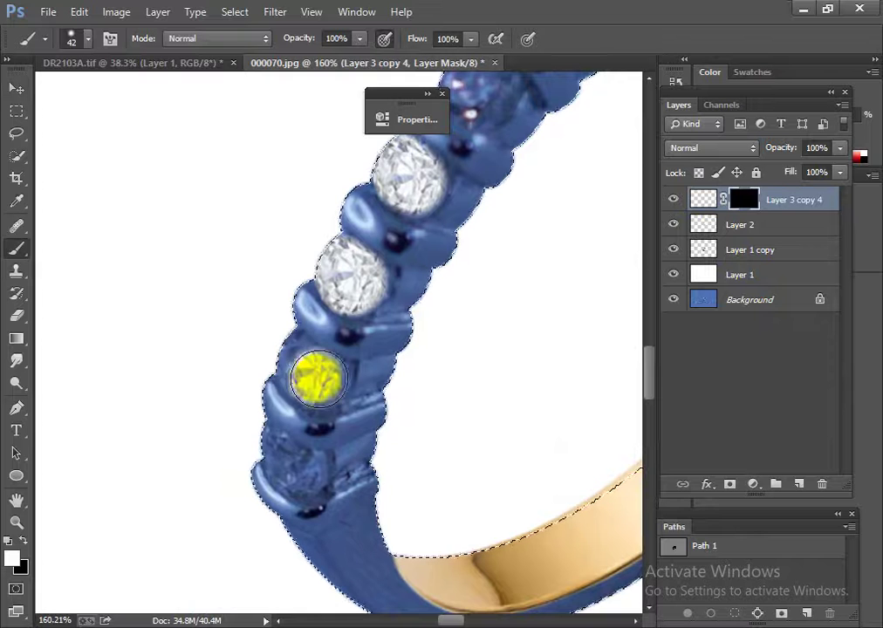
Step: With a smaller brush, reveal the diamonds in the lower stones and the next settings
drag(296, 394, 307, 324)
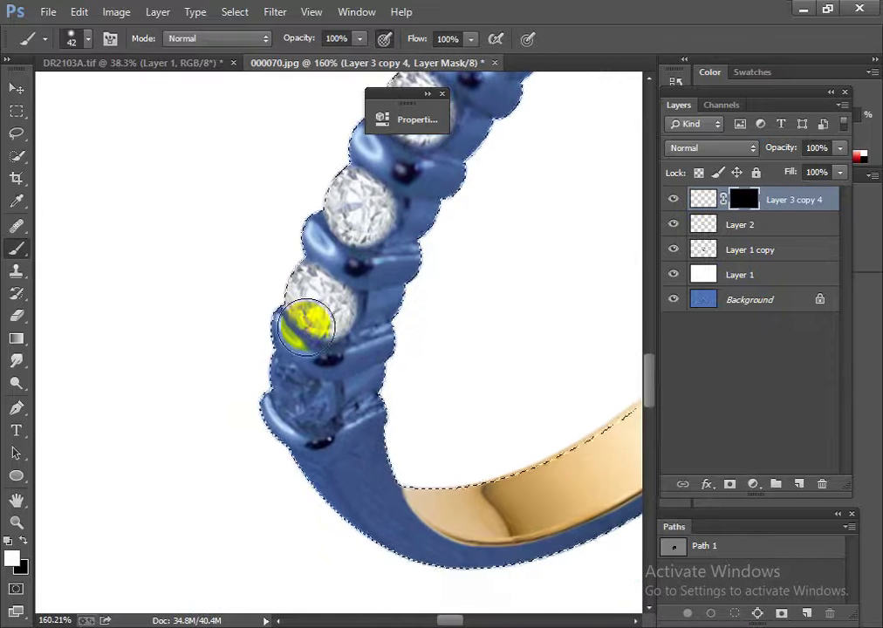
key([)
key([)
key([)
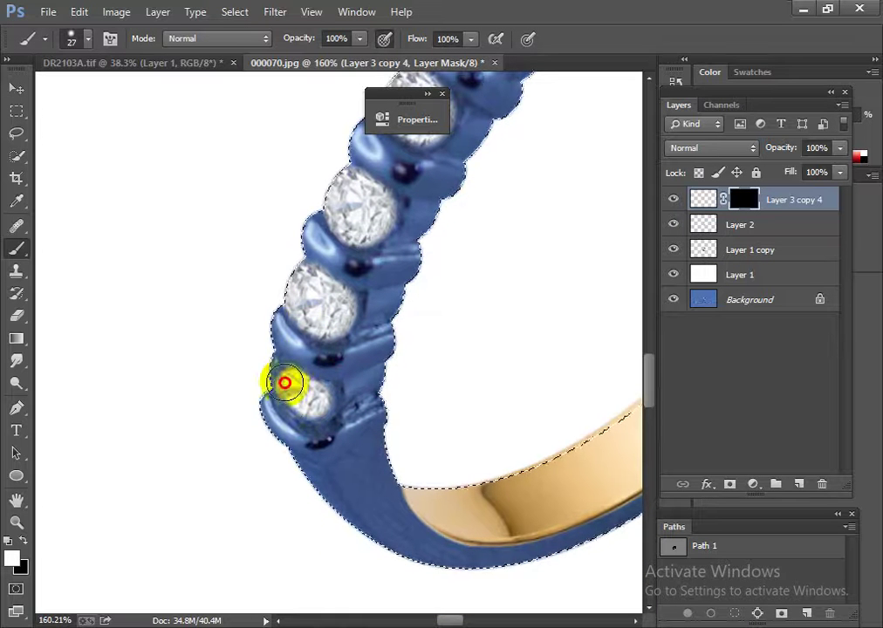
drag(323, 402, 288, 384)
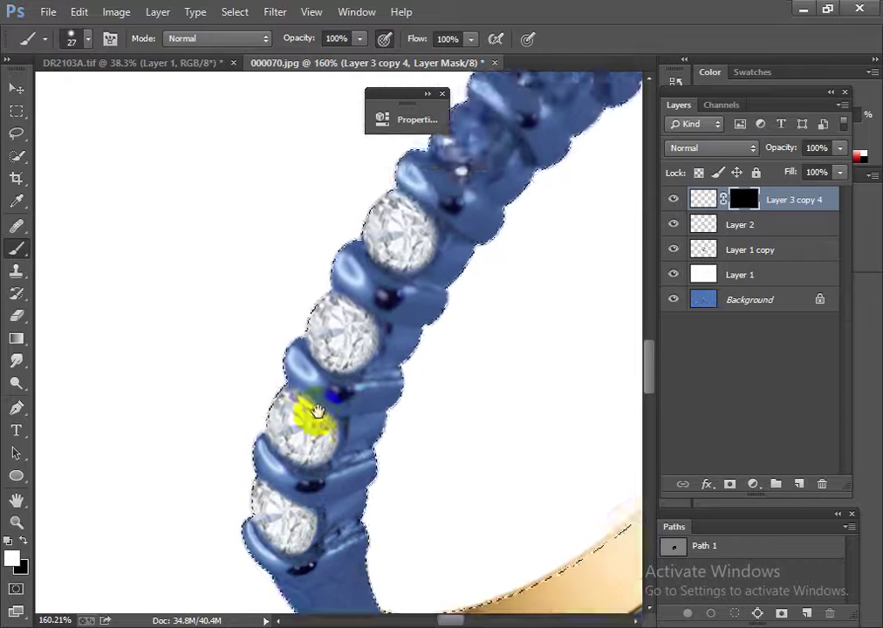
drag(324, 289, 336, 375)
mouse_move(396, 307)
mouse_down()
mouse_move(374, 275)
mouse_move(398, 276)
mouse_up()
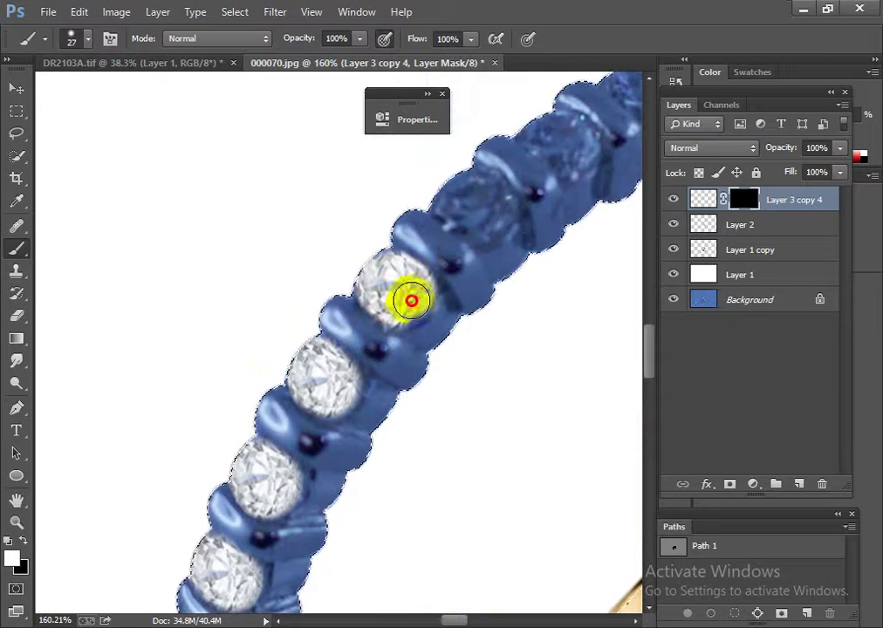
scroll(451, 257, up, 3)
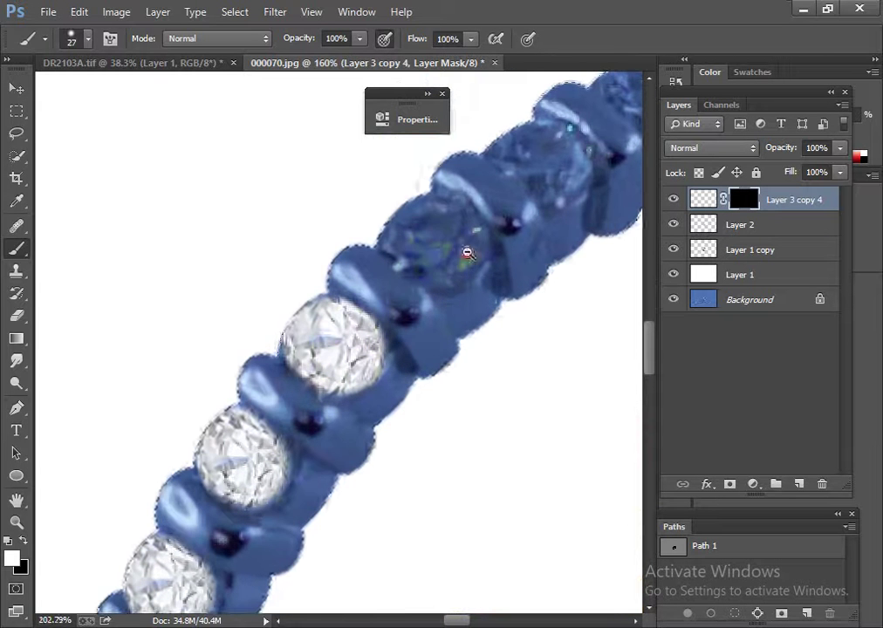
drag(412, 237, 459, 233)
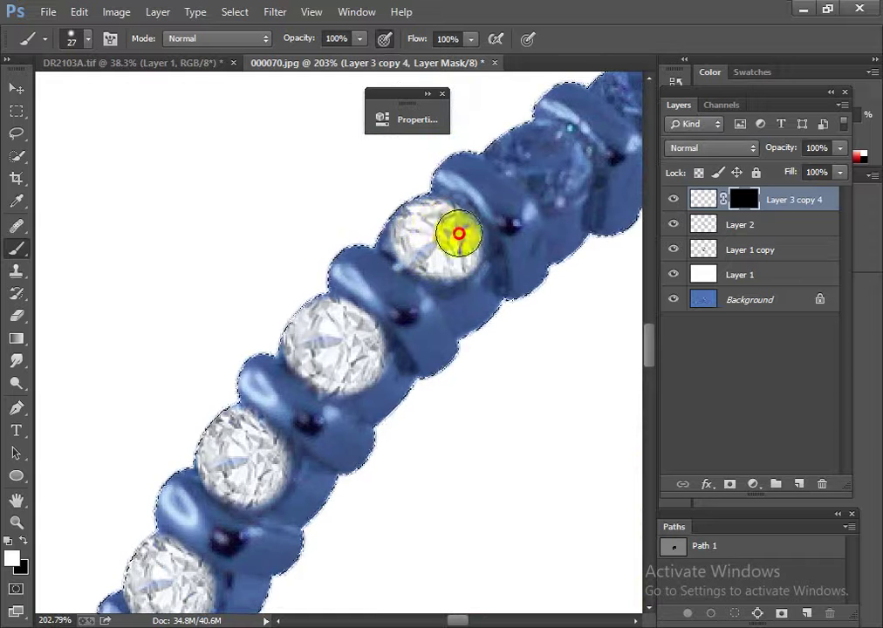
Step: Reveal the diamonds in the remaining top stones, adjusting brush size, then view the whole ring
key(bracketright)
key(bracketright)
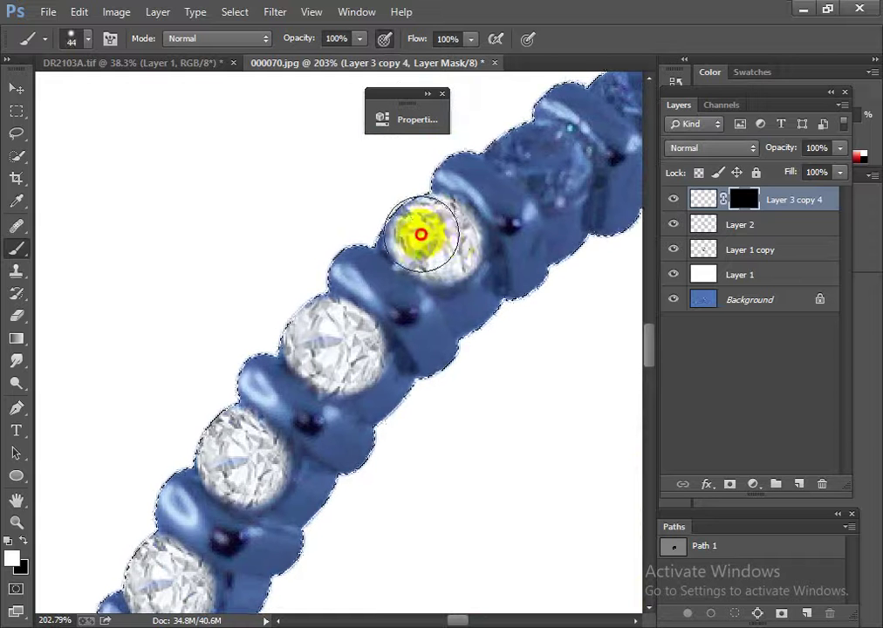
drag(452, 235, 385, 333)
drag(461, 246, 475, 259)
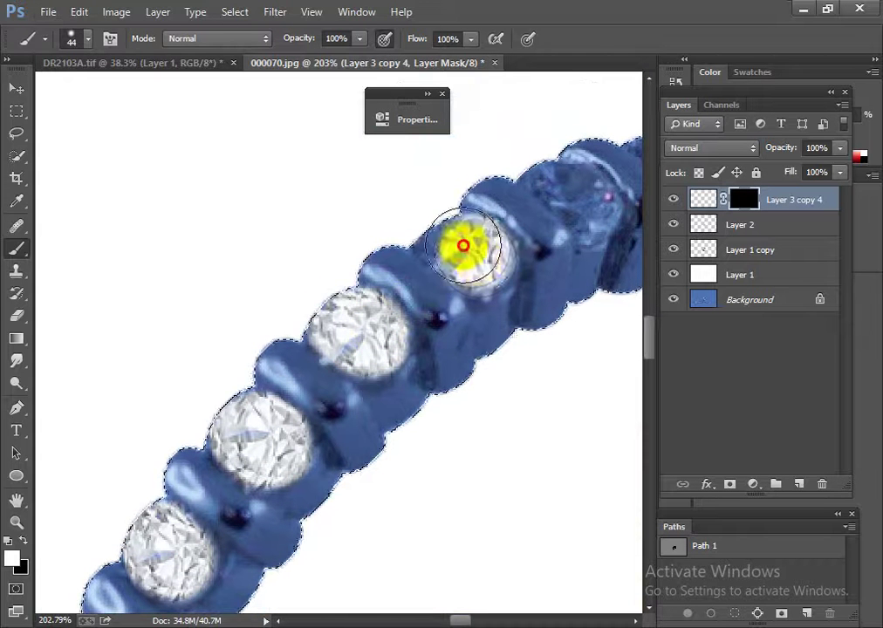
drag(534, 247, 407, 303)
key(bracketleft)
key(bracketleft)
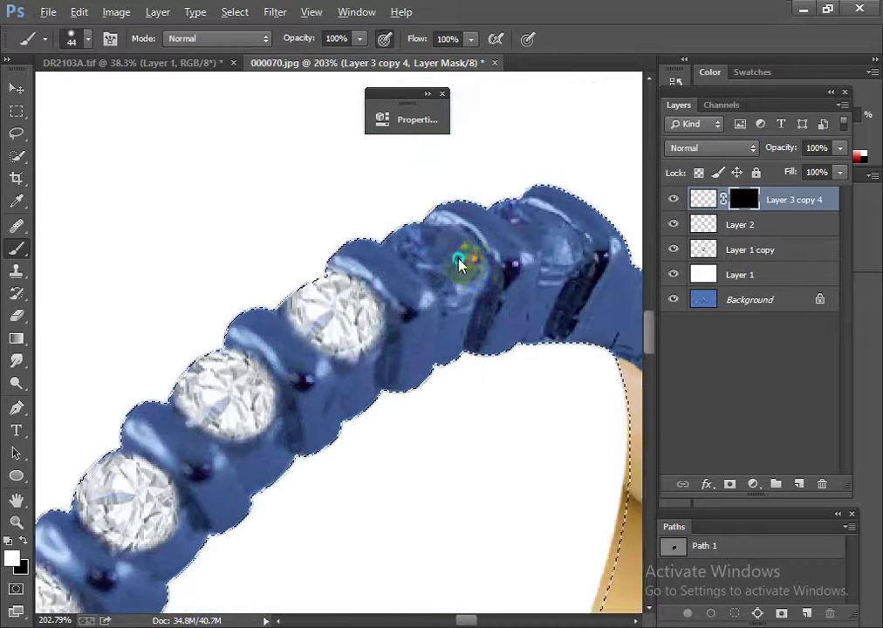
click(458, 255)
mouse_move(458, 255)
mouse_down()
mouse_move(424, 239)
mouse_move(441, 268)
mouse_up()
mouse_move(548, 252)
mouse_down()
mouse_move(557, 241)
mouse_move(516, 205)
mouse_move(487, 295)
mouse_move(388, 232)
mouse_move(457, 392)
mouse_move(404, 416)
mouse_move(349, 391)
mouse_move(430, 433)
mouse_move(462, 433)
mouse_move(473, 384)
mouse_up()
Step: Save the ring as 000070.psd and add a new empty layer above Layer 1 copy
key(ctrl+shift+s)
key(Return)
key(Return)
key(x)
drag(737, 255, 720, 259)
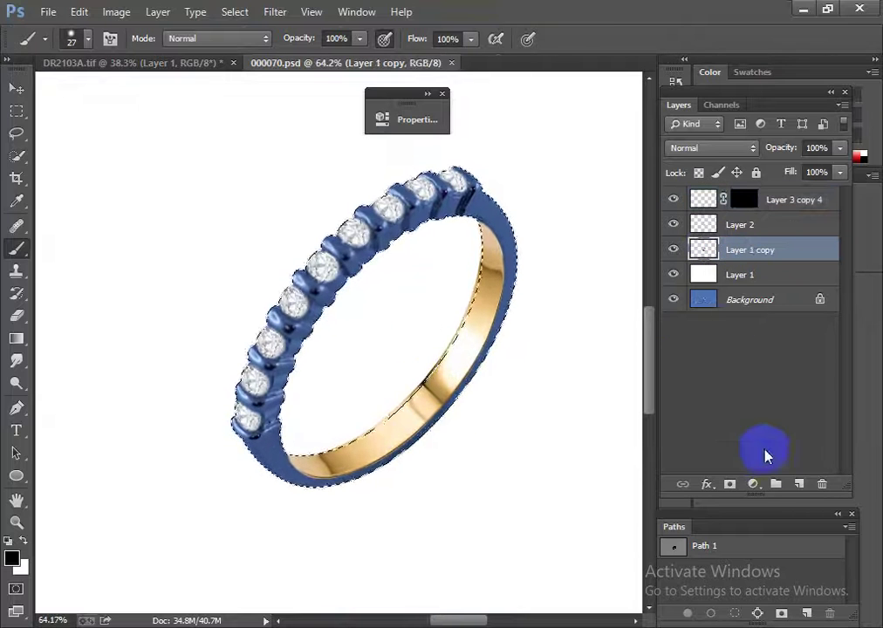
click(799, 483)
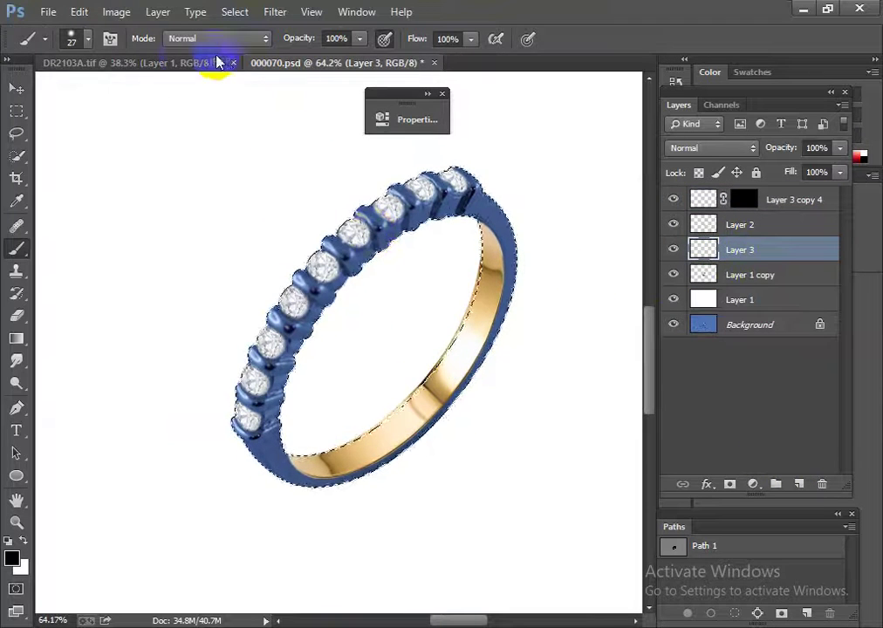
Step: Sample a pale colour from the swatches in the DR2103A.tif collage
click(188, 62)
scroll(290, 370, up, 3)
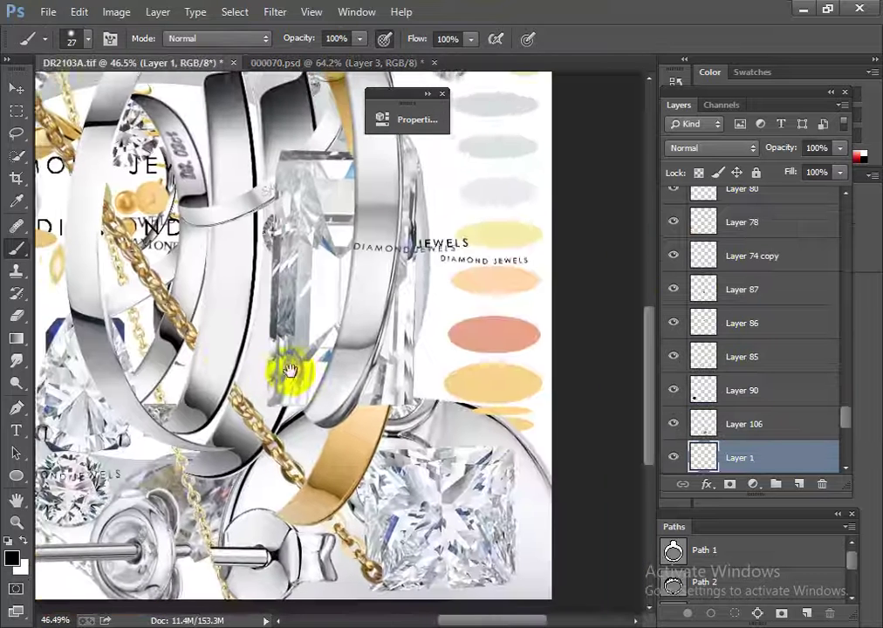
drag(290, 371, 279, 366)
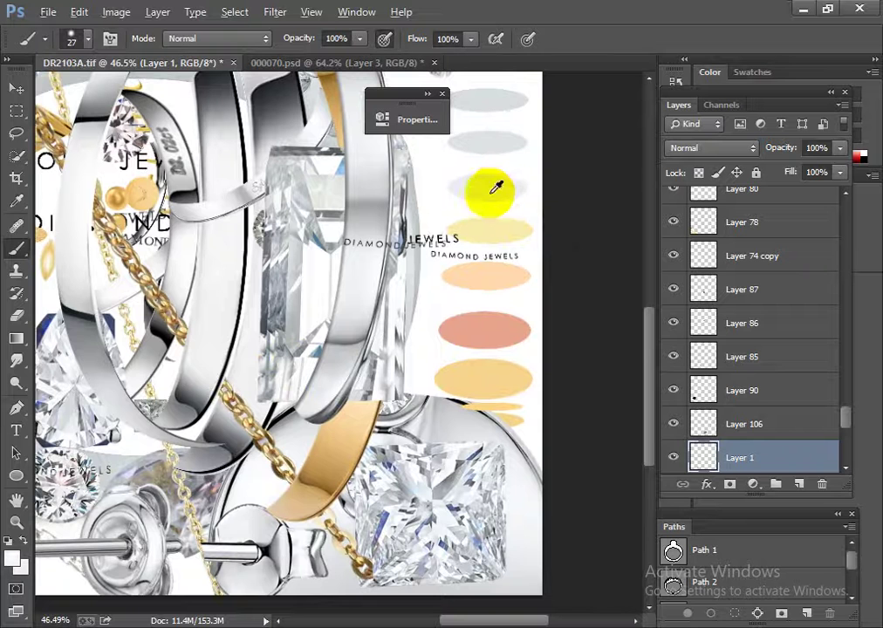
click(342, 66)
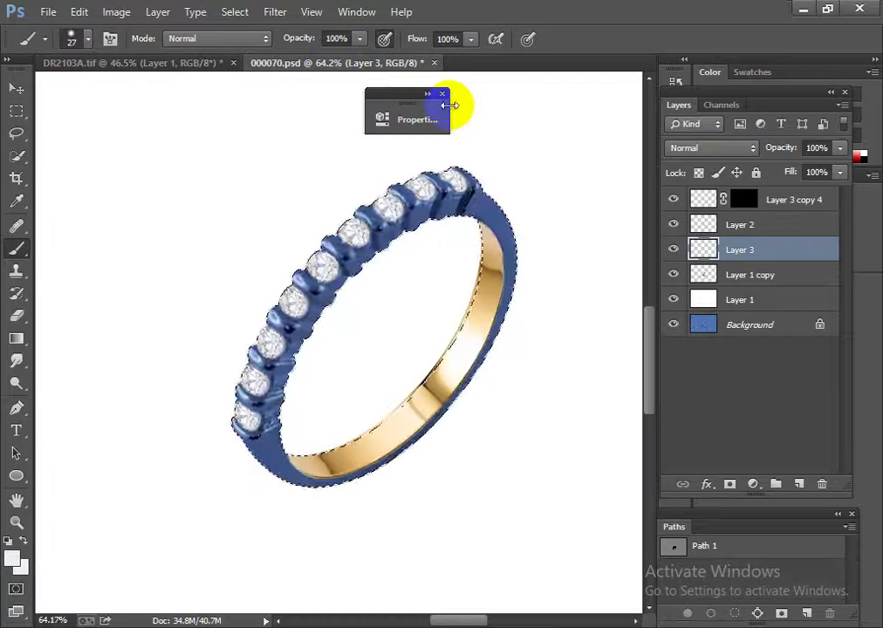
Step: Make the Layer 1 copy ring layer active
click(728, 147)
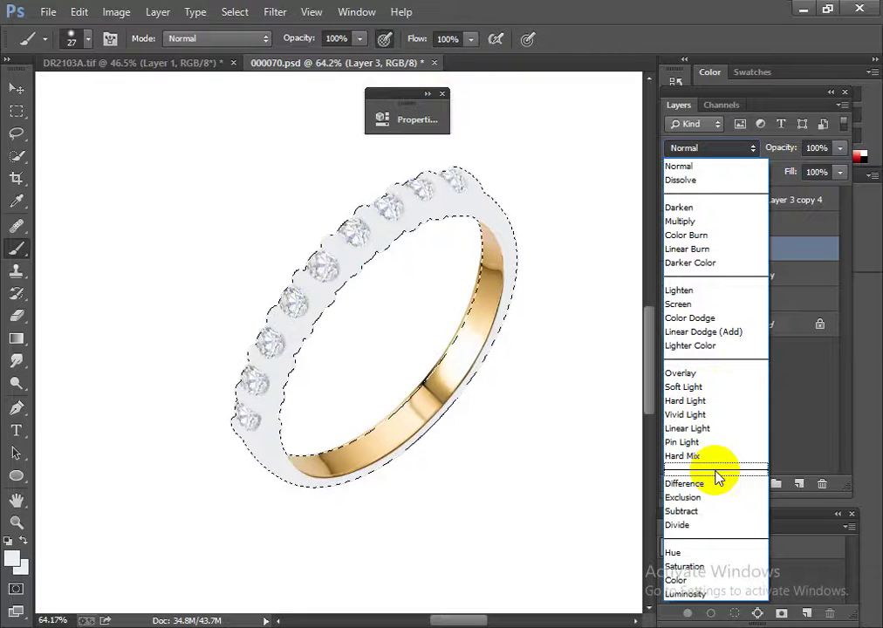
click(685, 580)
scroll(399, 374, down, 2)
scroll(482, 407, up, 2)
click(750, 249)
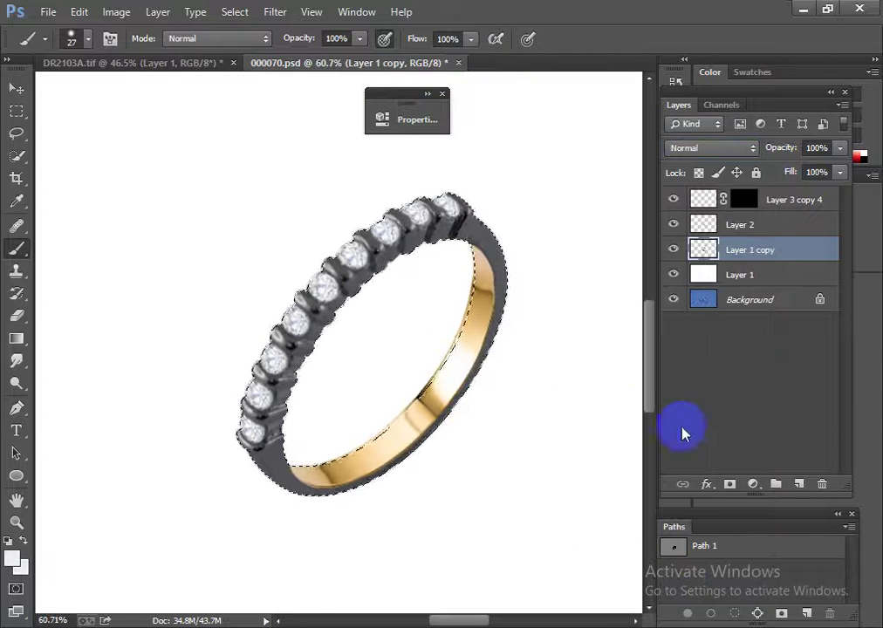
Step: Brighten the ring with a Curves adjustment, merge it down, and reload the ring's outline
click(752, 483)
click(793, 205)
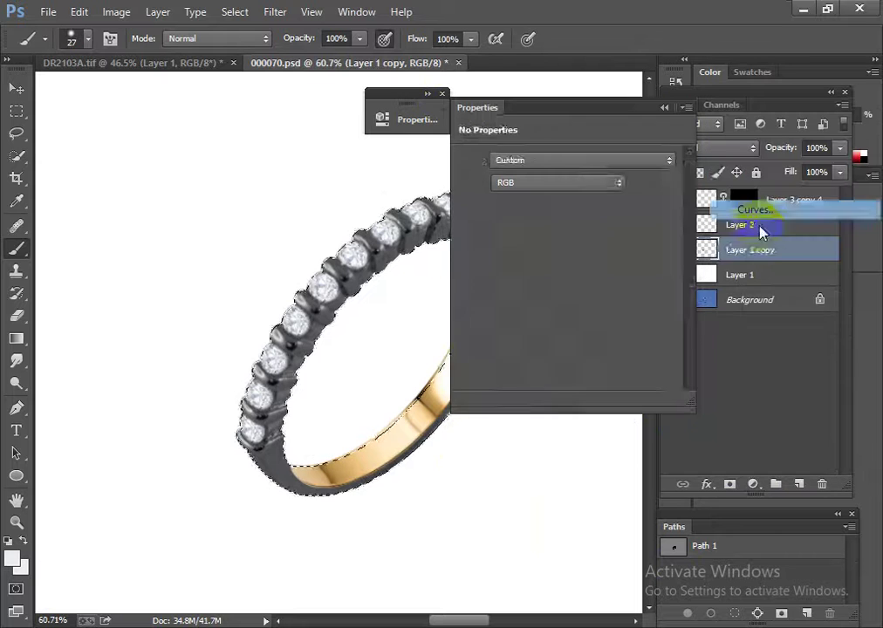
drag(594, 277, 571, 234)
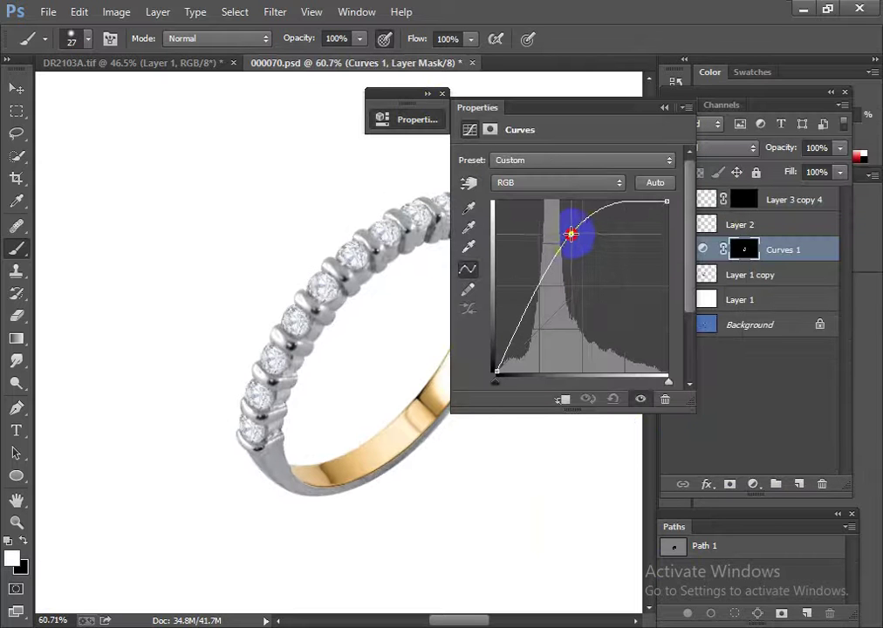
click(664, 110)
scroll(413, 272, down, 3)
scroll(502, 361, up, 1)
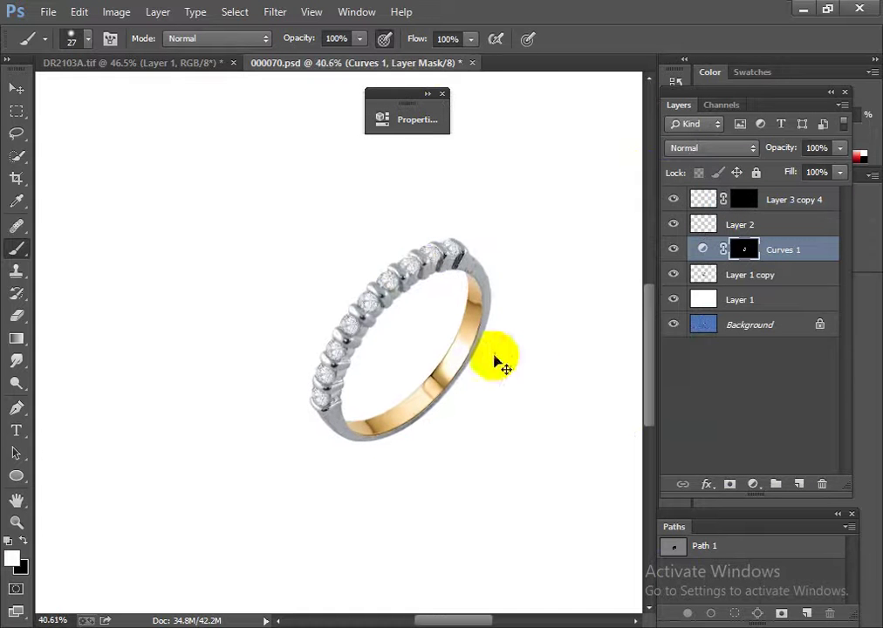
key(Delete)
click(698, 251)
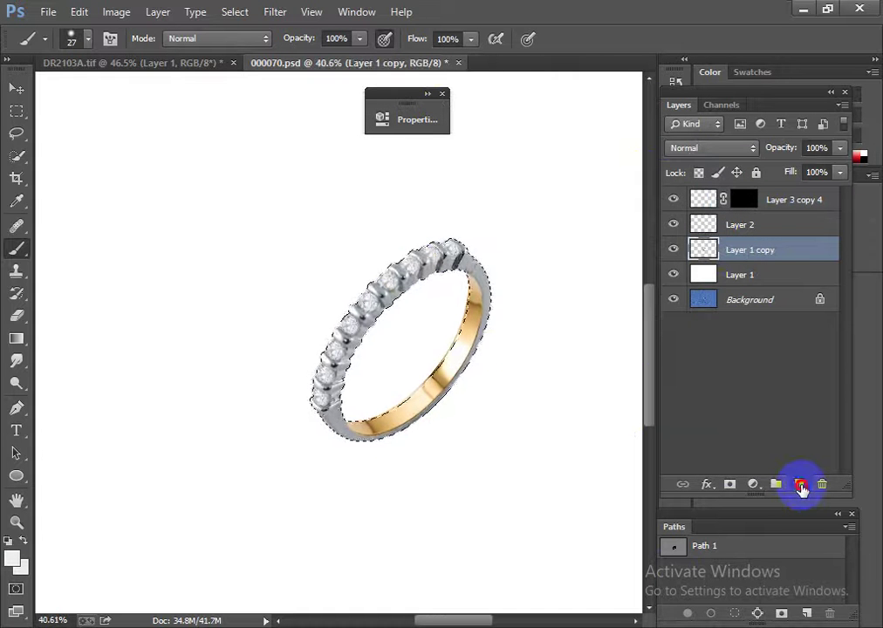
Step: Fill a new layer with white in Color blend mode and merge it into the ring
click(801, 485)
key(alt+BackSpace)
click(733, 150)
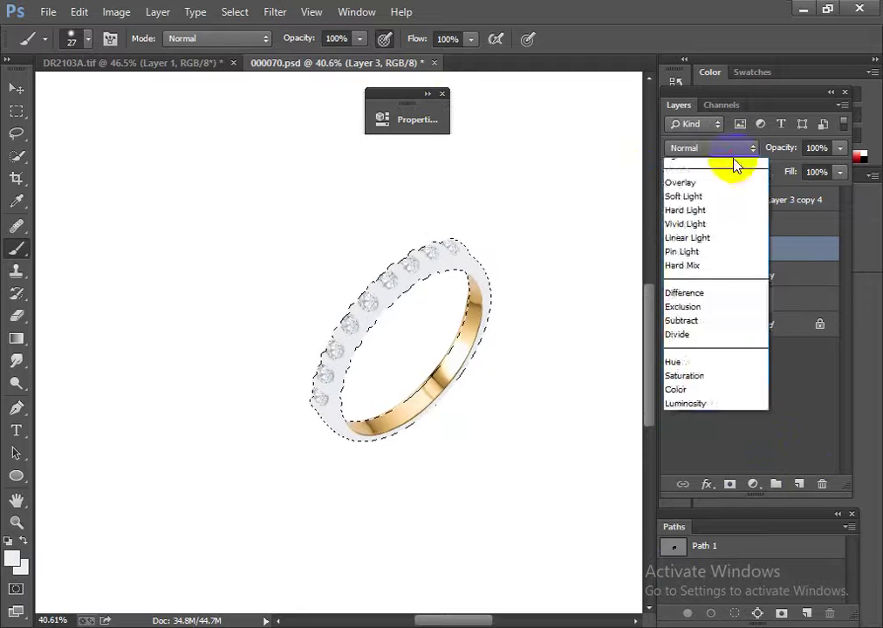
click(671, 577)
scroll(503, 443, down, 1)
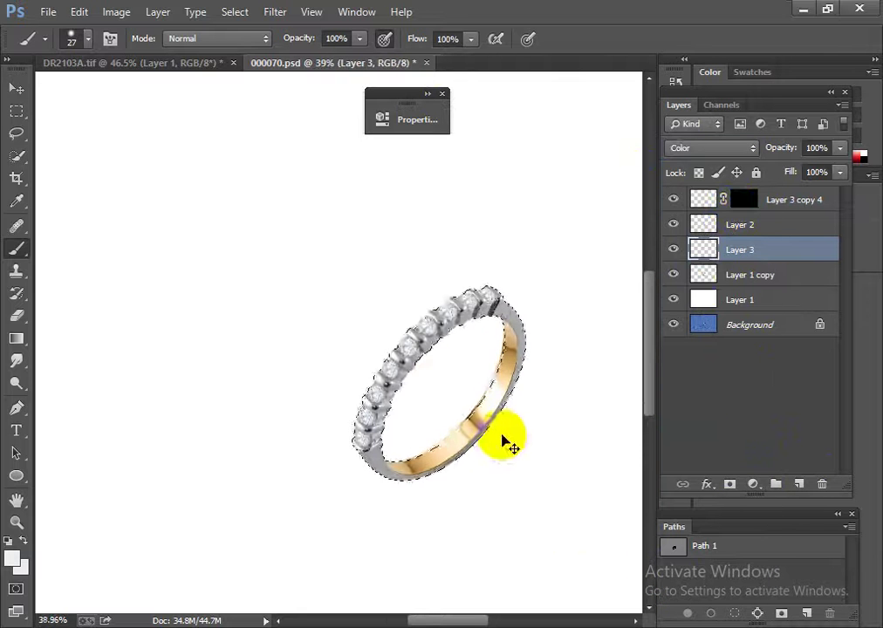
key(ctrl+alt+z)
key(ctrl+alt+z)
key(ctrl+alt+z)
Step: Adjust the Whites and Neutrals in a Selective Color layer and merge it into the ring
click(751, 484)
click(769, 468)
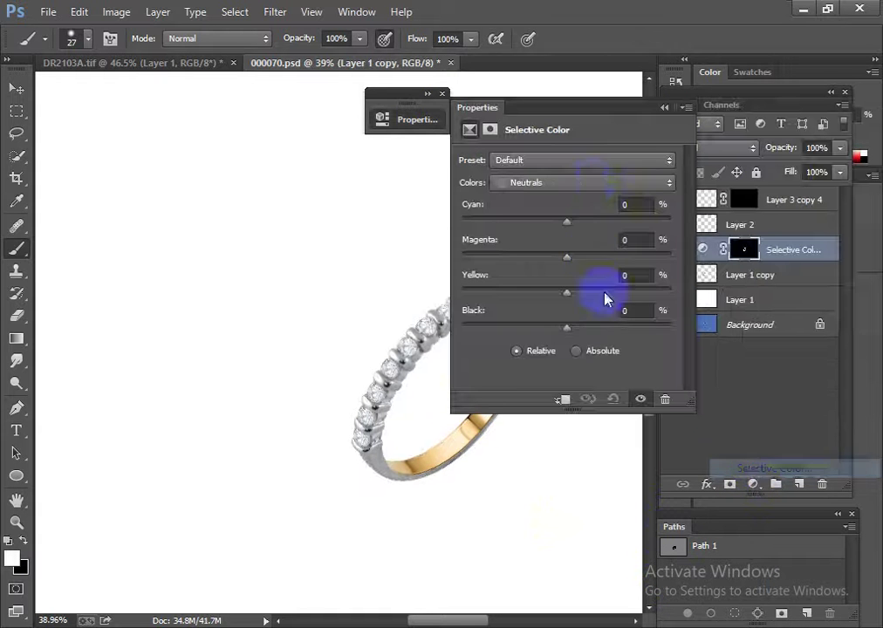
click(592, 183)
click(555, 282)
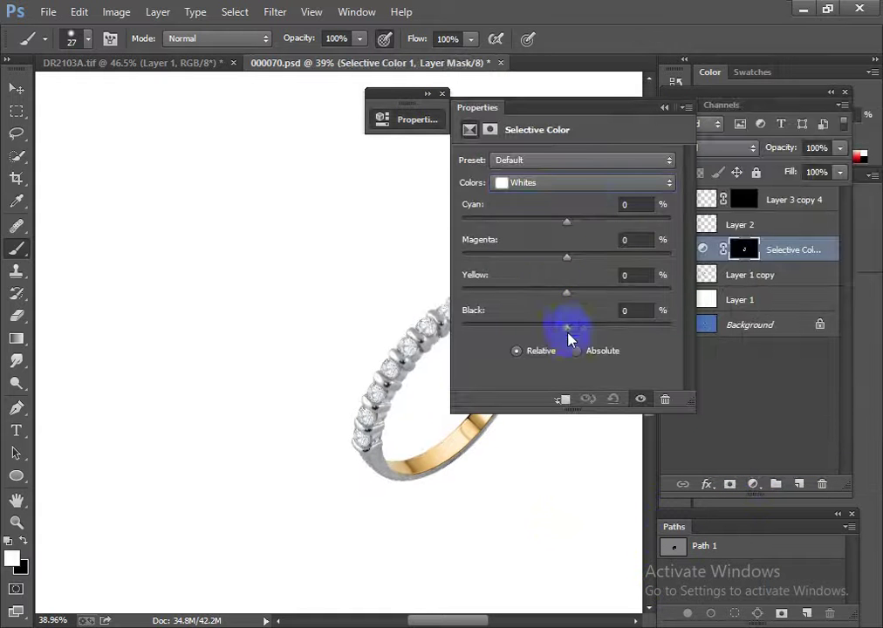
click(544, 296)
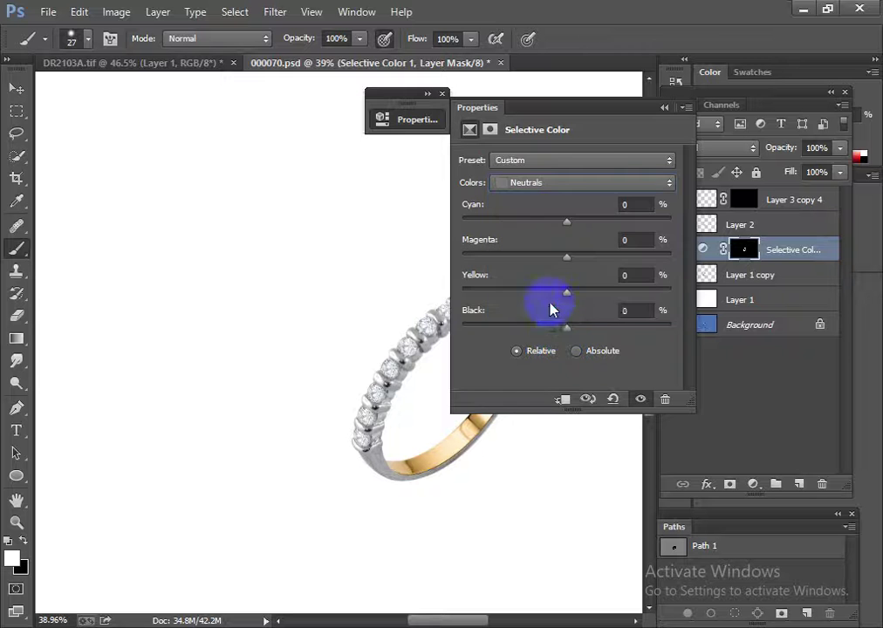
click(665, 114)
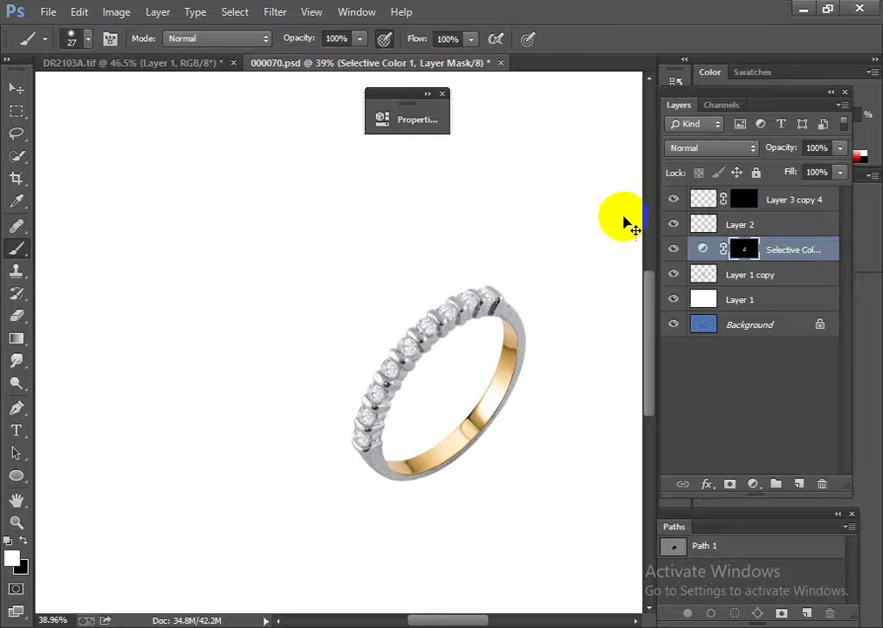
key(Delete)
scroll(410, 347, up, 3)
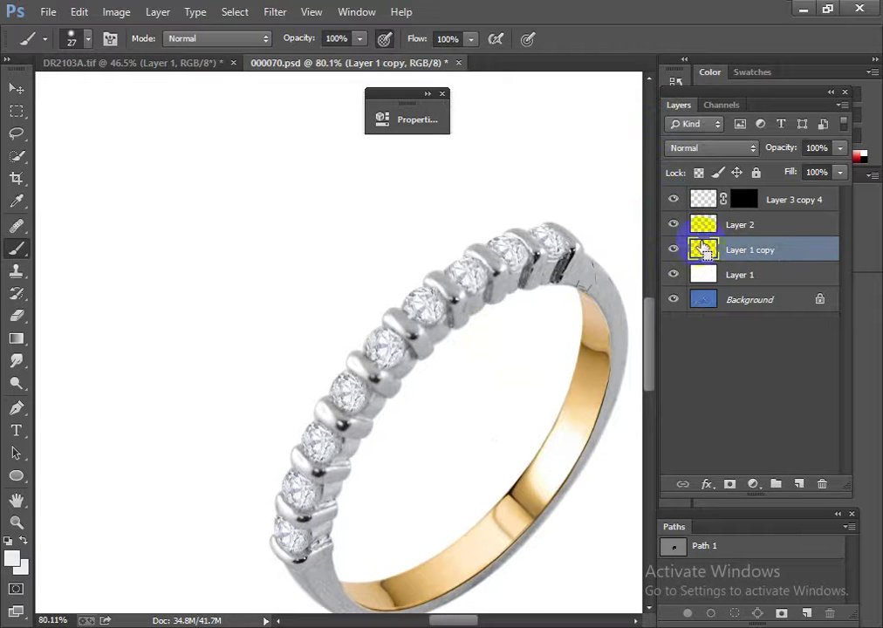
Step: Load Layer 1 copy's outline as a selection and smudge the dark marks between the stones at 54% strength
ctrl+click(704, 250)
scroll(467, 270, up, 1)
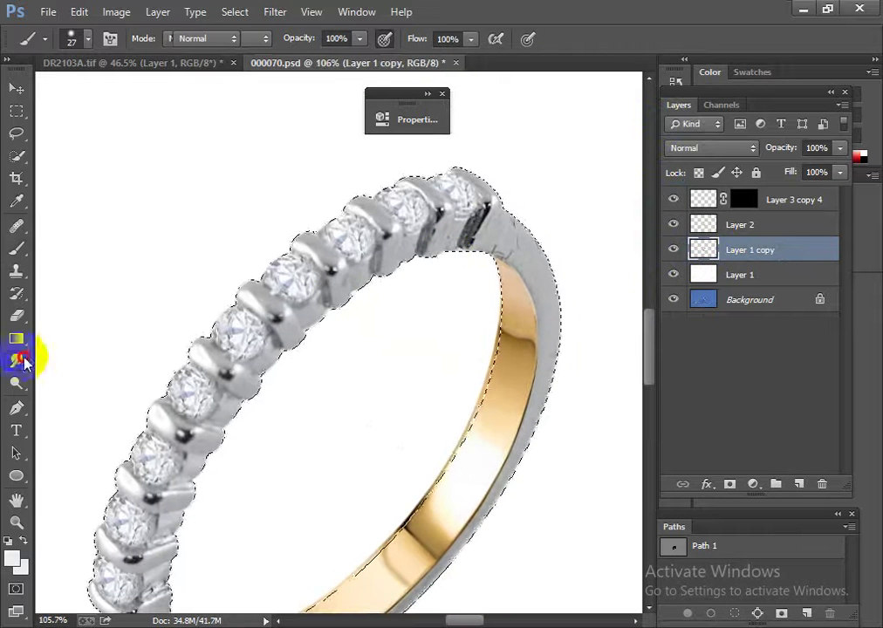
click(17, 360)
scroll(211, 375, up, 2)
scroll(212, 374, up, 4)
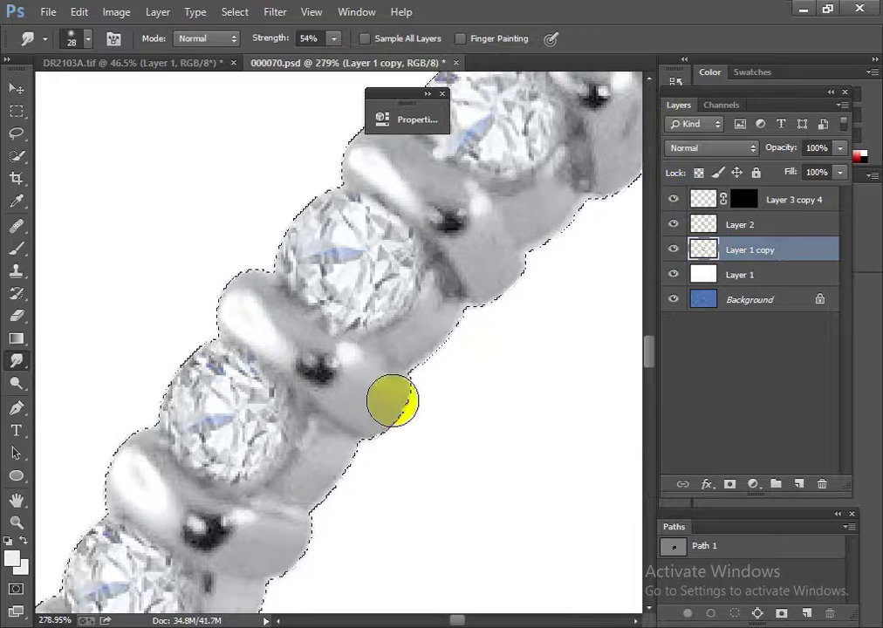
drag(392, 401, 473, 232)
mouse_move(505, 291)
mouse_down()
mouse_move(444, 324)
mouse_move(326, 360)
mouse_move(469, 193)
mouse_up()
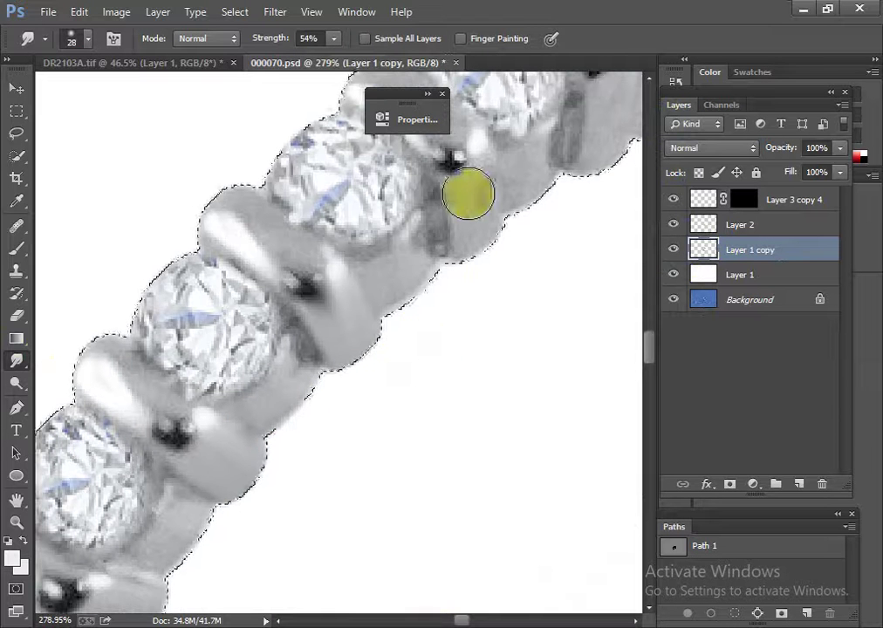
Step: Smudge away the dark spots, streaks and scratches beside the stones and along the silver band
click(483, 211)
scroll(509, 232, up, 2)
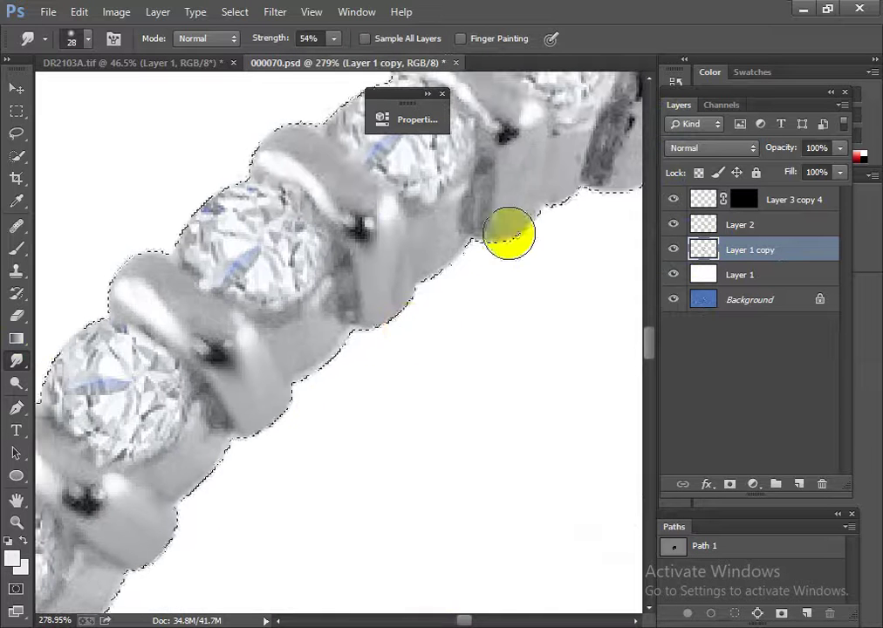
drag(509, 233, 518, 250)
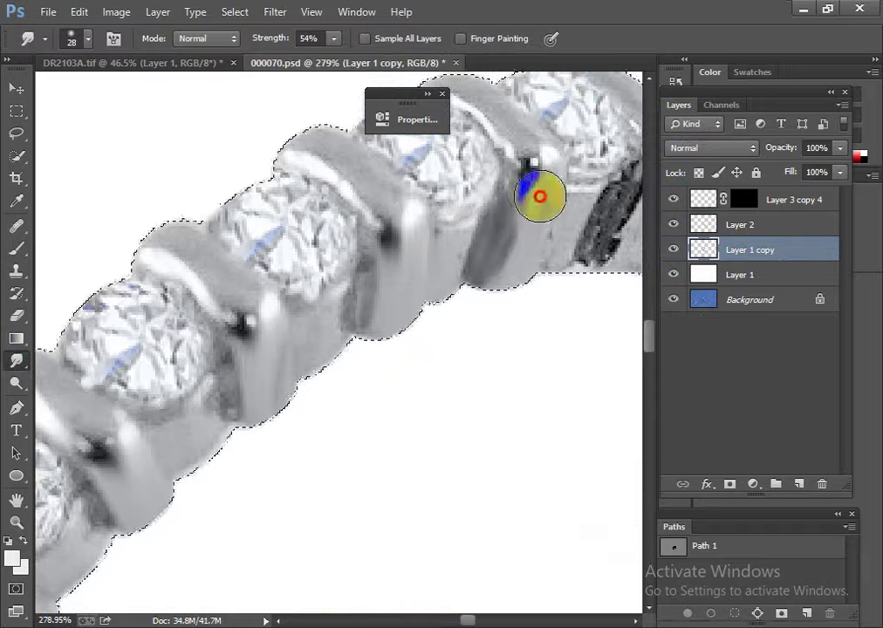
drag(484, 304, 438, 335)
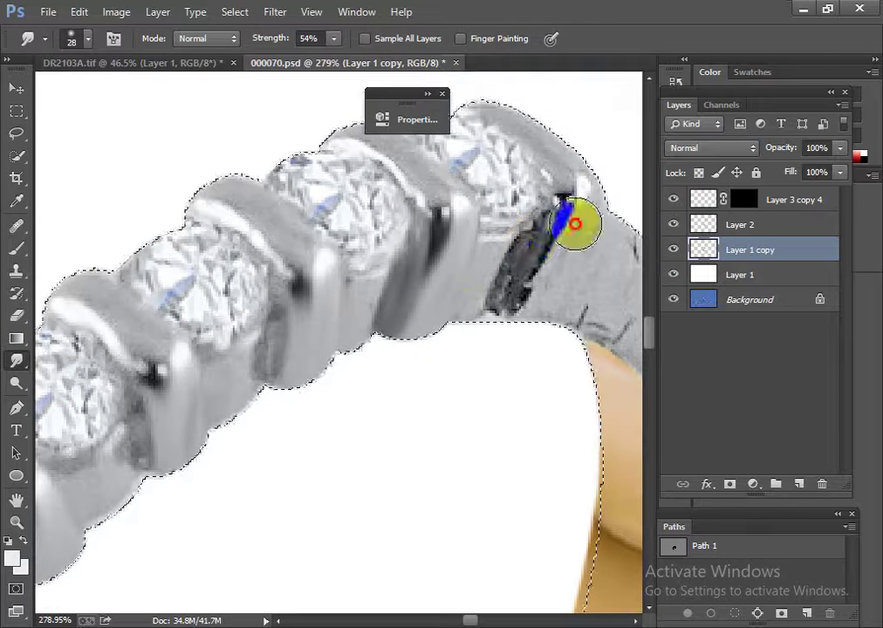
drag(571, 227, 537, 280)
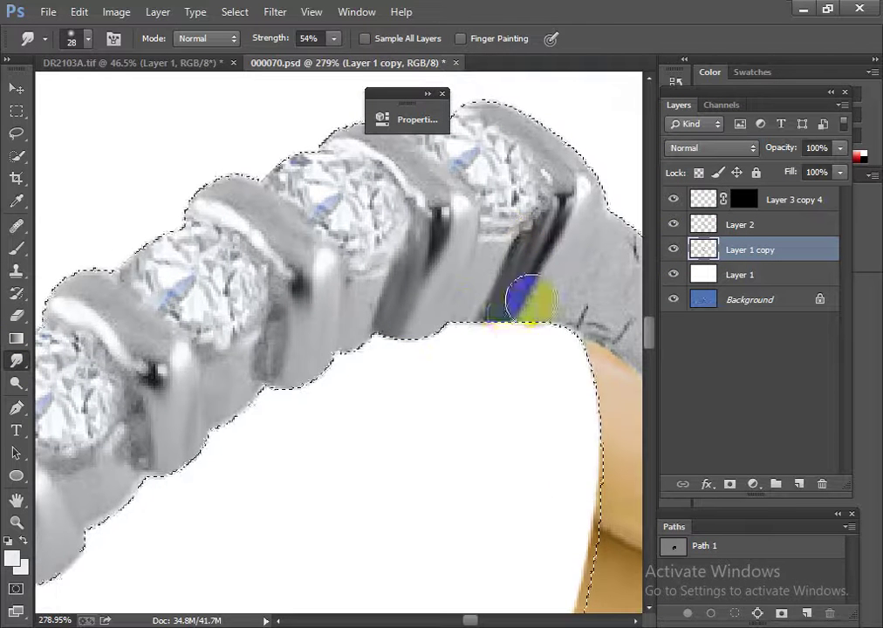
scroll(523, 295, down, 3)
scroll(523, 295, up, 2)
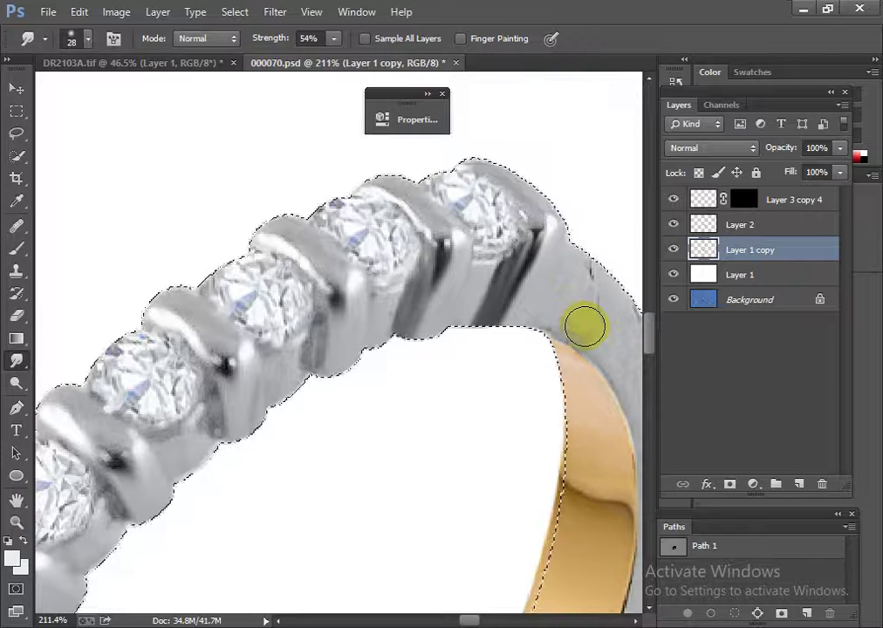
mouse_move(583, 327)
mouse_down()
mouse_move(574, 286)
mouse_move(477, 258)
mouse_up()
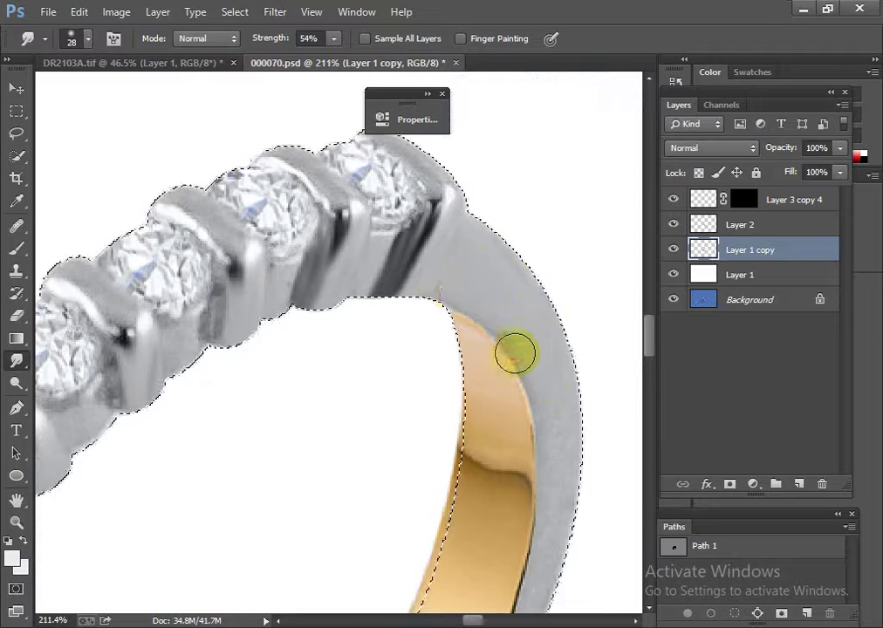
Step: Smooth the rough pixels along the band's lower edge and curve below the stones
scroll(394, 393, down, 6)
scroll(404, 419, up, 5)
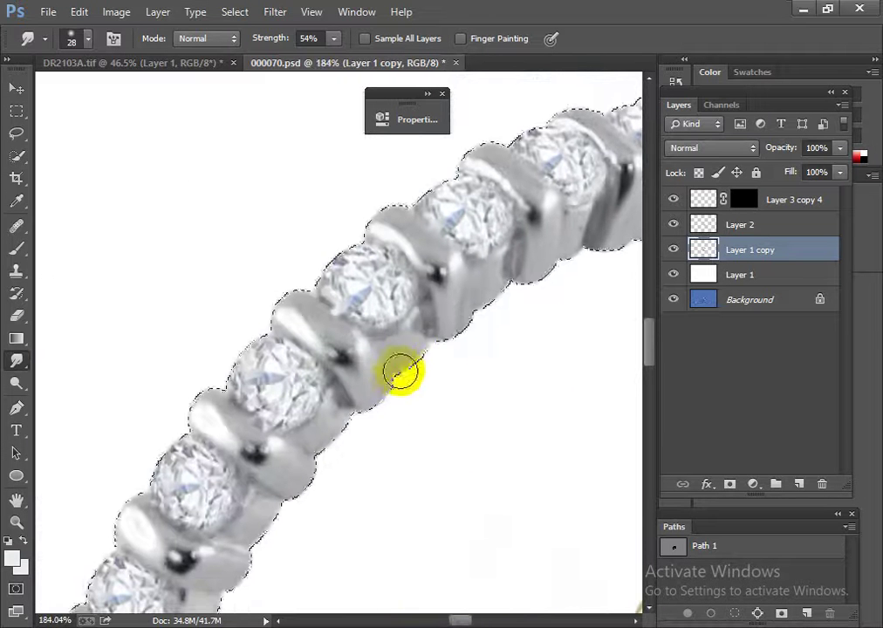
drag(400, 373, 409, 343)
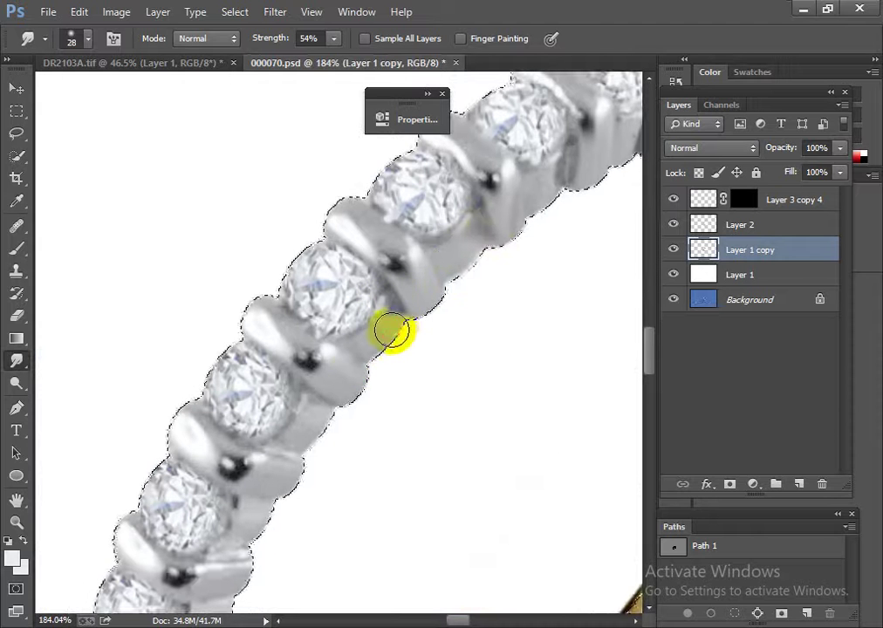
drag(391, 330, 322, 411)
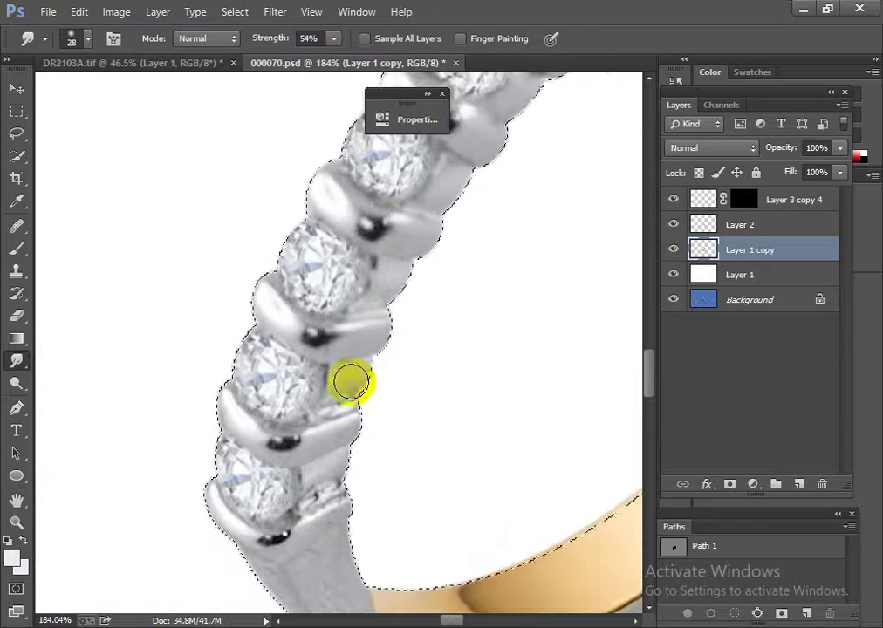
mouse_move(351, 381)
mouse_down()
mouse_move(304, 445)
mouse_move(351, 380)
mouse_move(345, 424)
mouse_move(339, 372)
mouse_up()
drag(339, 427, 410, 463)
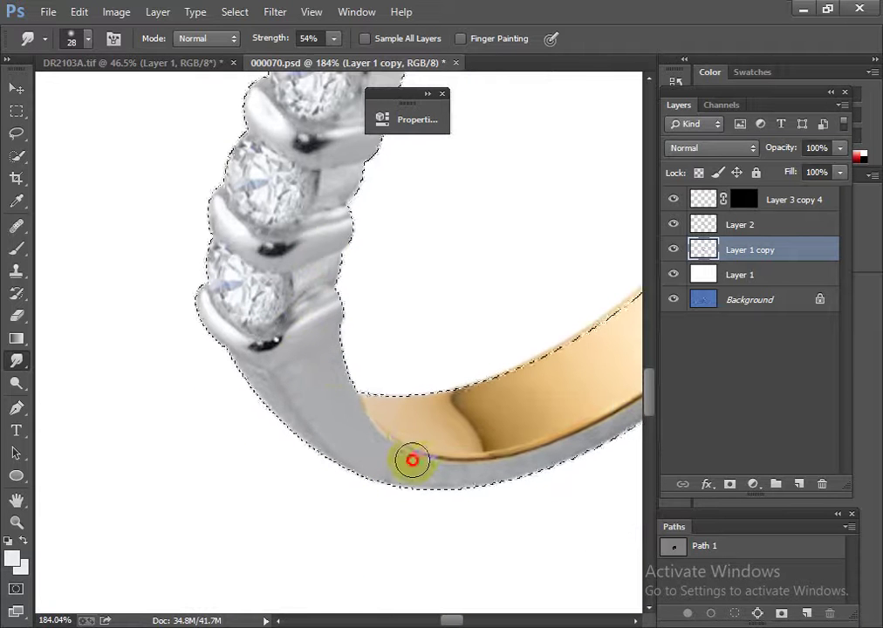
drag(482, 457, 335, 414)
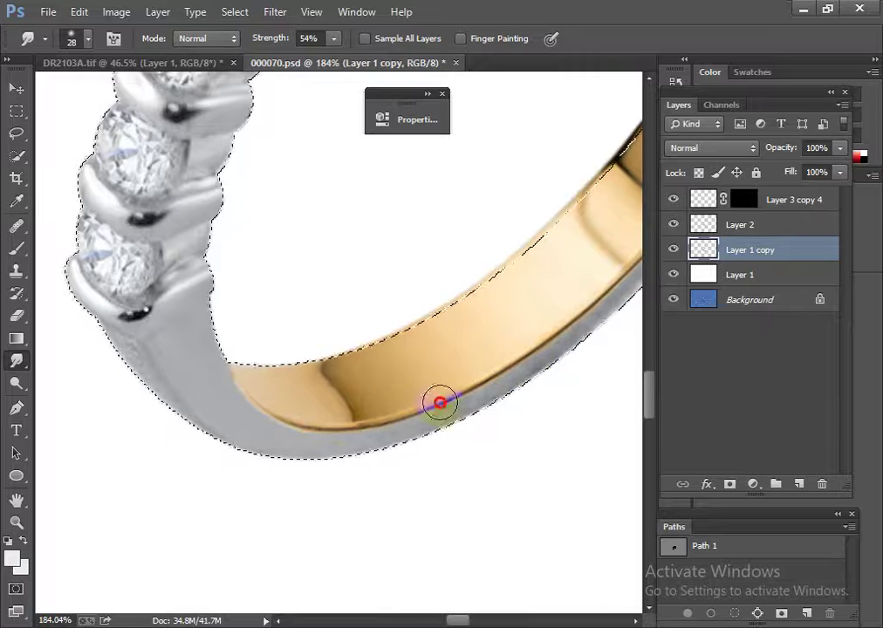
mouse_move(439, 402)
mouse_down()
mouse_move(375, 417)
mouse_move(436, 375)
mouse_move(388, 390)
mouse_move(504, 319)
mouse_move(457, 354)
mouse_move(442, 338)
mouse_move(177, 473)
mouse_move(475, 227)
mouse_move(376, 313)
mouse_up()
Step: Get rid of Layer 2 from the ring document
scroll(437, 361, down, 5)
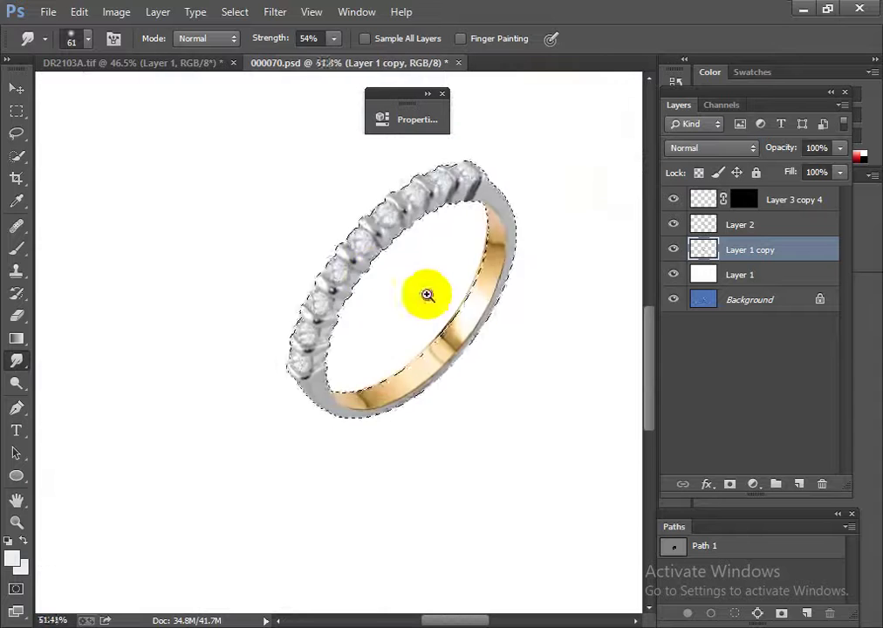
scroll(428, 296, down, 1)
click(766, 223)
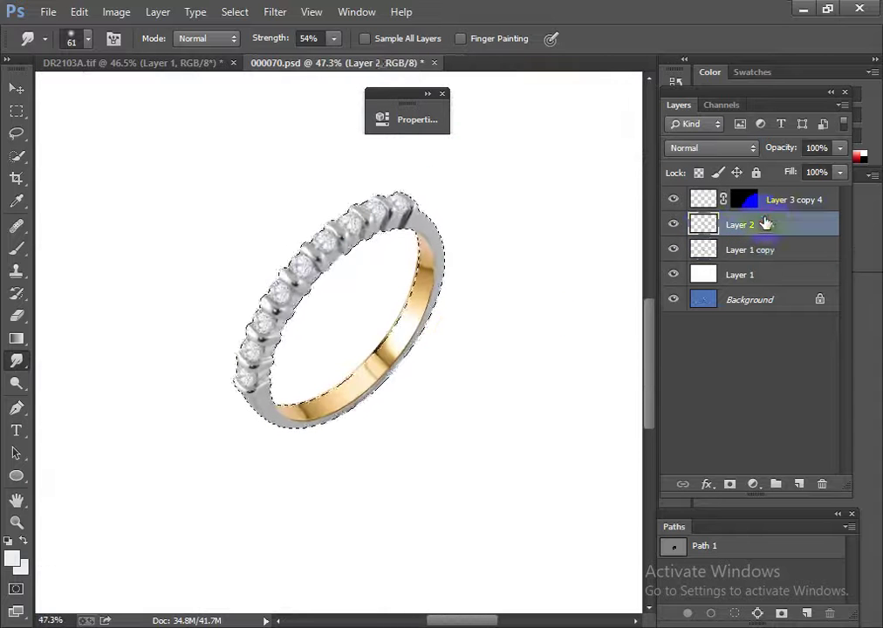
key(ctrl+e)
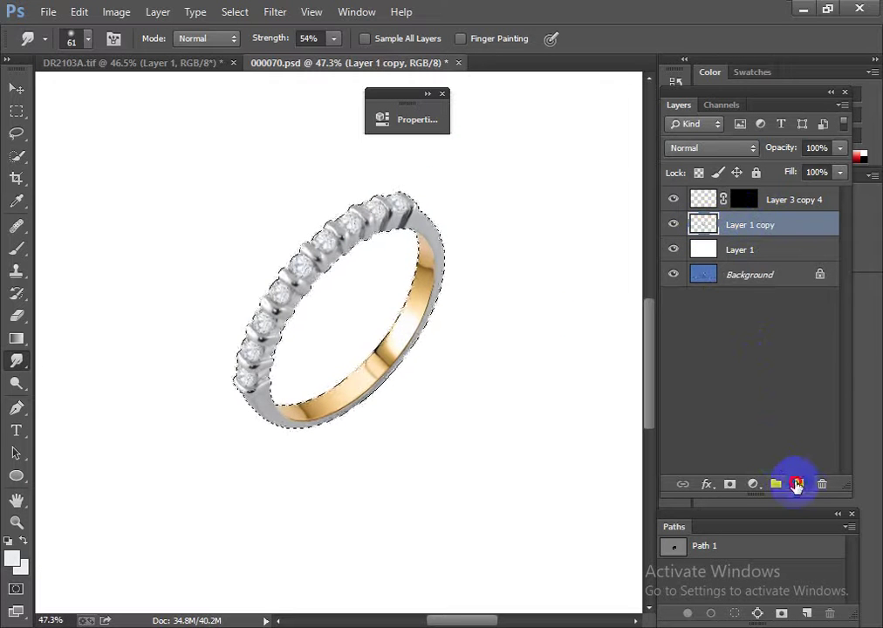
Step: Add a new layer with the ring selection filled white, blended as Color, and merged into Layer 1 copy
click(796, 485)
key(alt+BackSpace)
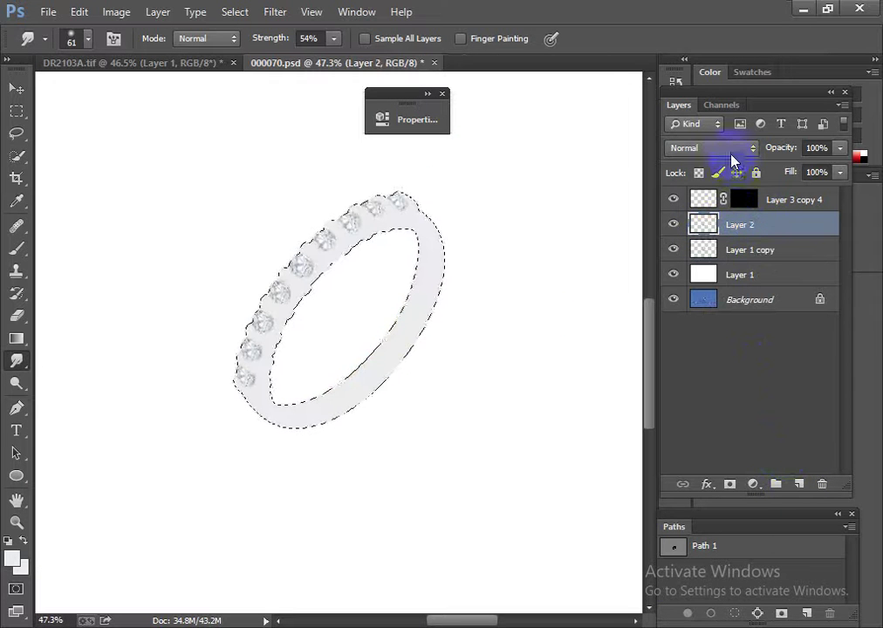
click(729, 148)
click(676, 577)
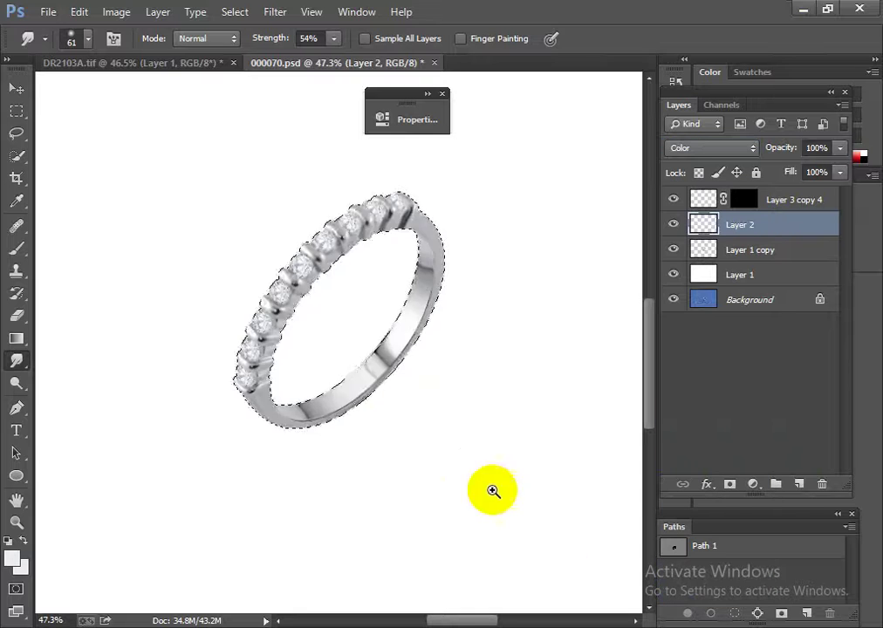
mouse_move(493, 491)
mouse_down()
mouse_move(478, 463)
mouse_move(506, 467)
mouse_up()
key(ctrl+alt+z)
key(ctrl+alt+z)
key(ctrl+alt+z)
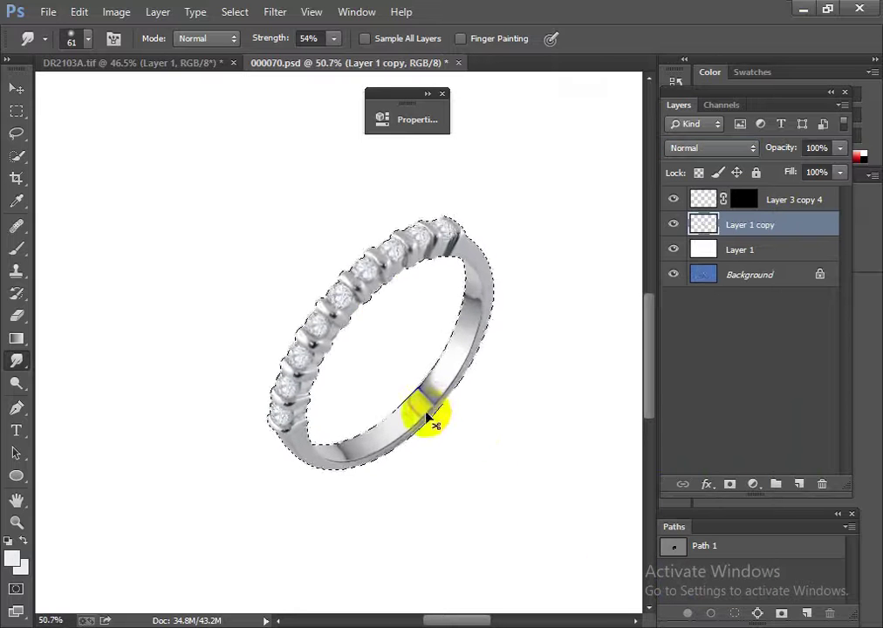
Step: Toggle the other layers' visibility to compare the silver ring against the Background photo
mouse_move(427, 414)
mouse_down()
mouse_move(433, 361)
mouse_move(474, 390)
mouse_up()
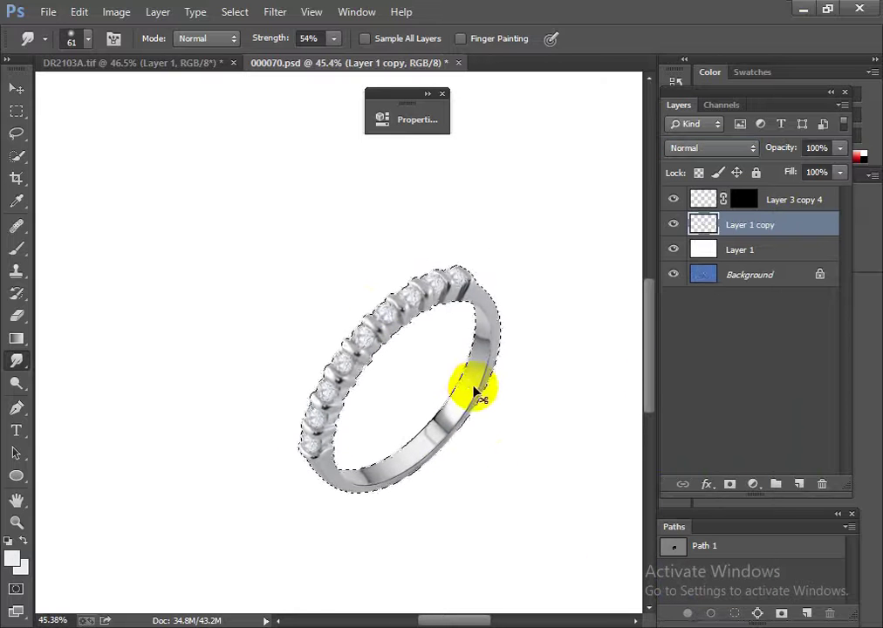
alt+click(674, 275)
alt+click(673, 275)
alt+click(673, 275)
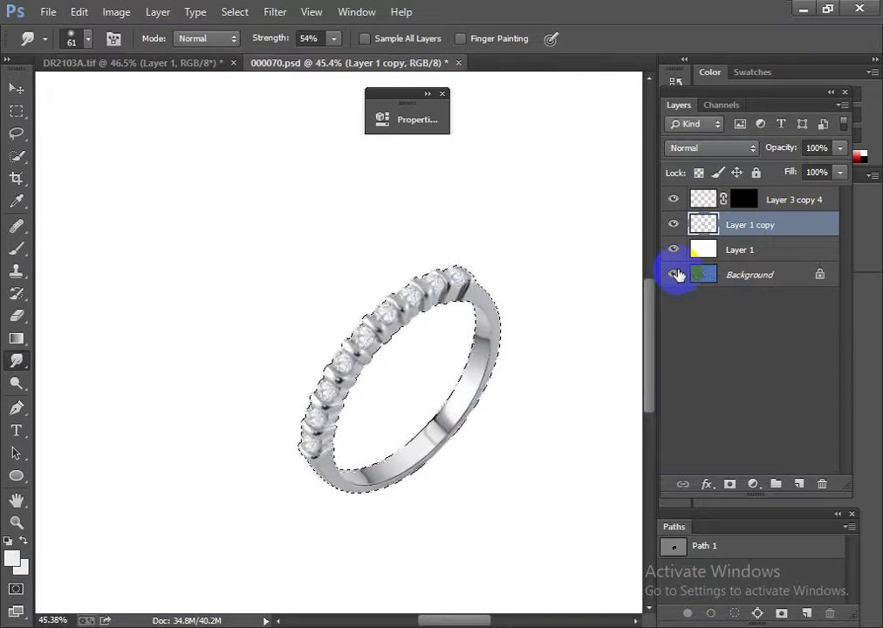
alt+click(673, 275)
alt+click(674, 274)
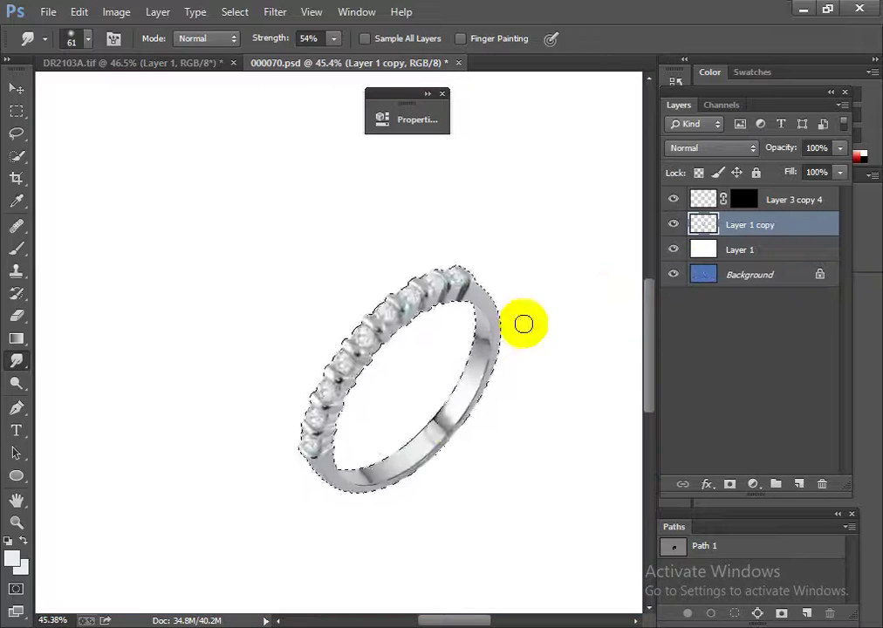
scroll(454, 436, up, 2)
scroll(401, 366, down, 4)
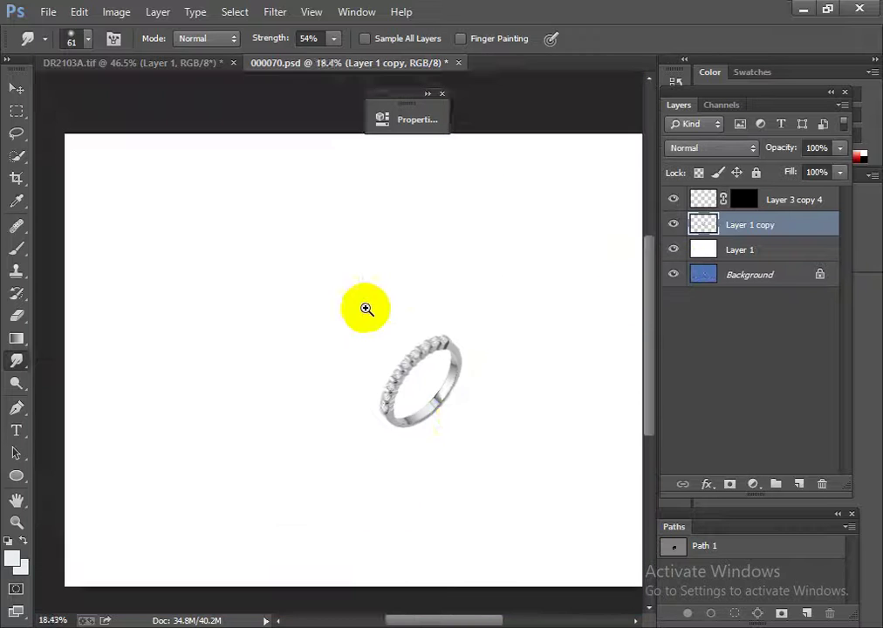
scroll(437, 416, down, 1)
scroll(356, 352, up, 1)
scroll(356, 352, up, 1)
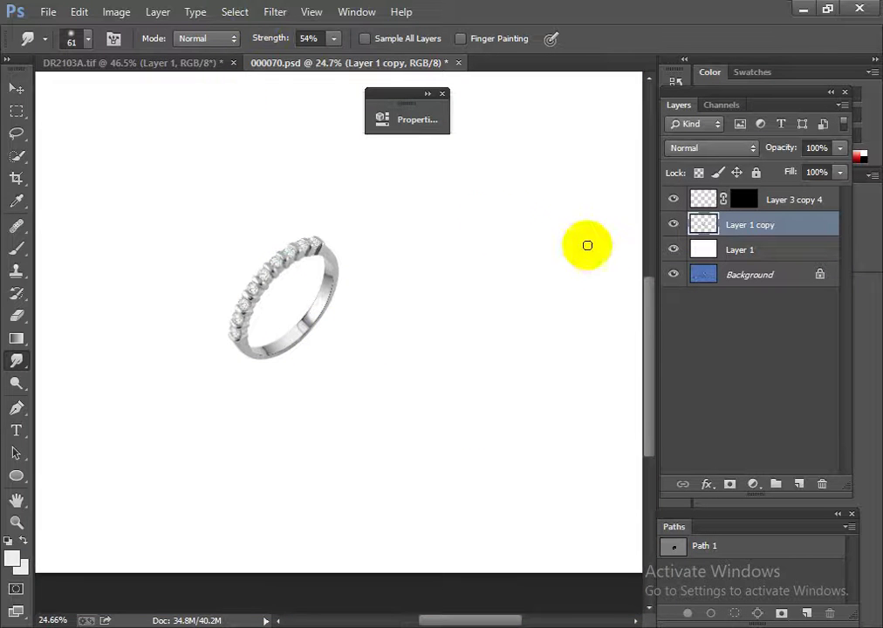
Step: Drag Group 2 from the floated DR2103A.tif into 000070.psd, then dock DR2103A.tif back as a tab
drag(200, 63, 119, 112)
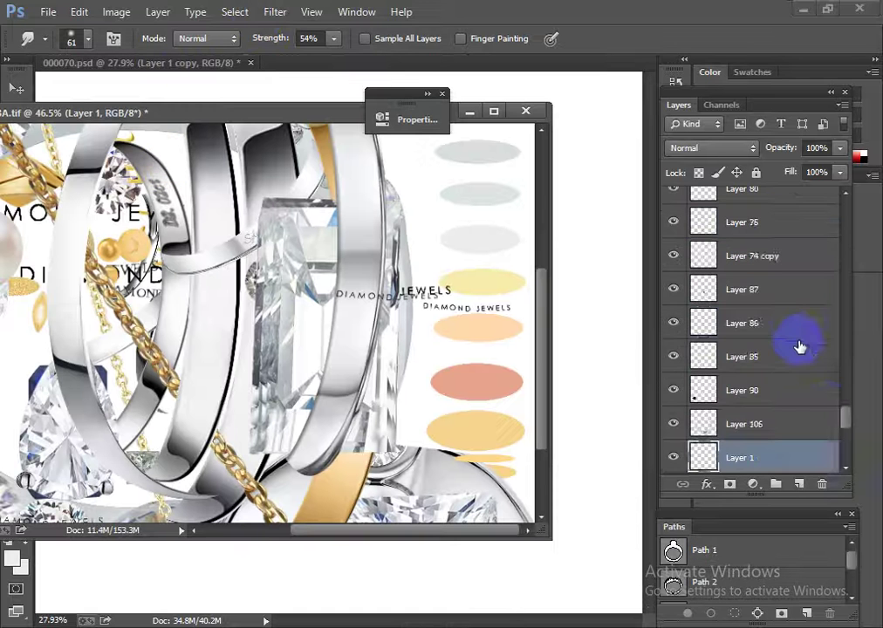
scroll(811, 375, down, 3)
scroll(820, 397, down, 4)
scroll(809, 397, down, 2)
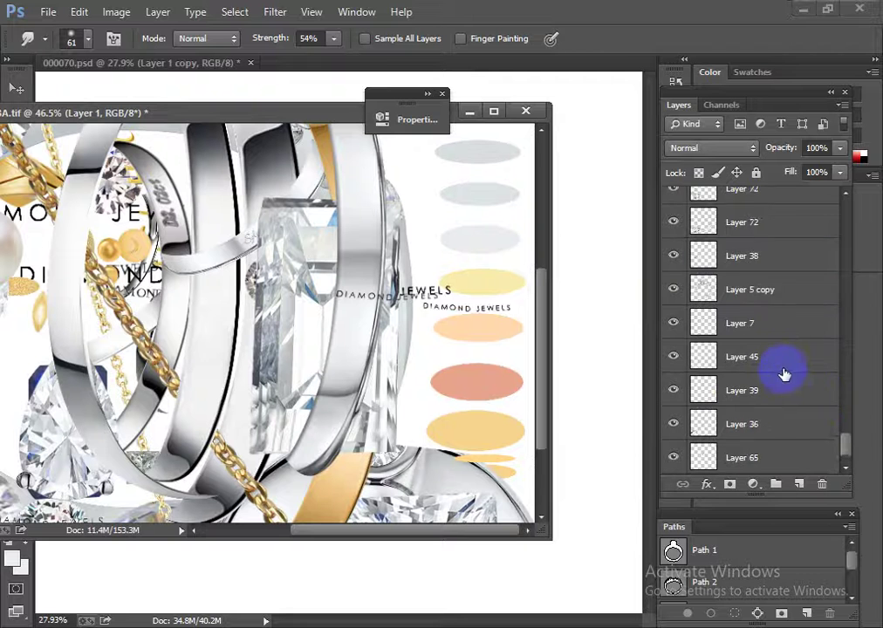
scroll(845, 440, up, 2)
drag(850, 436, 821, 315)
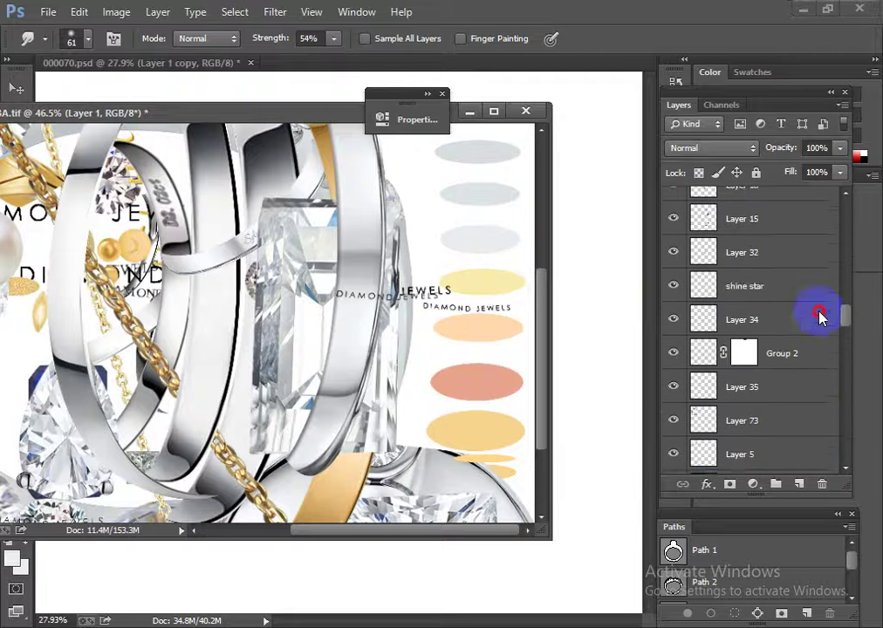
drag(792, 363, 447, 580)
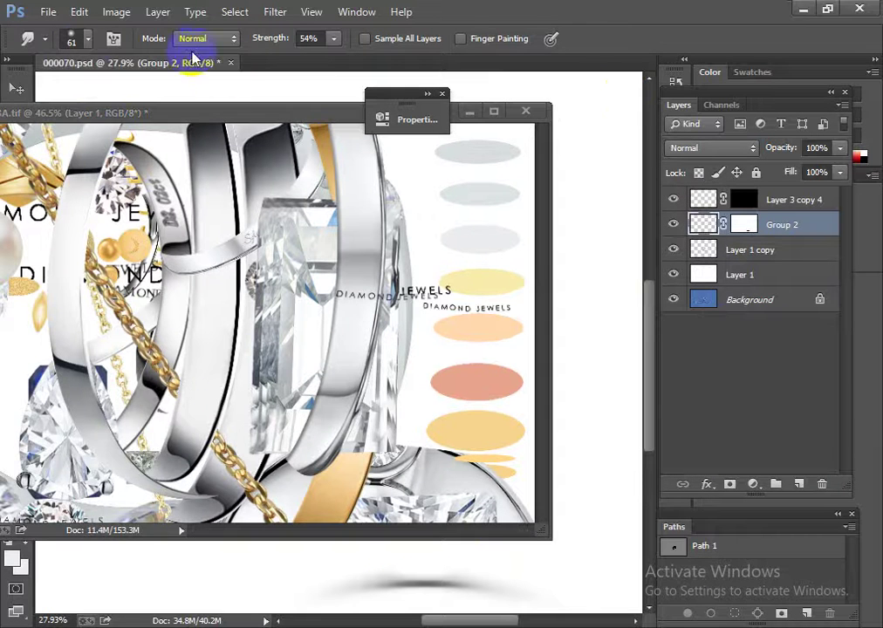
mouse_move(237, 120)
mouse_down()
mouse_move(246, 107)
mouse_move(168, 60)
mouse_up()
scroll(257, 190, down, 2)
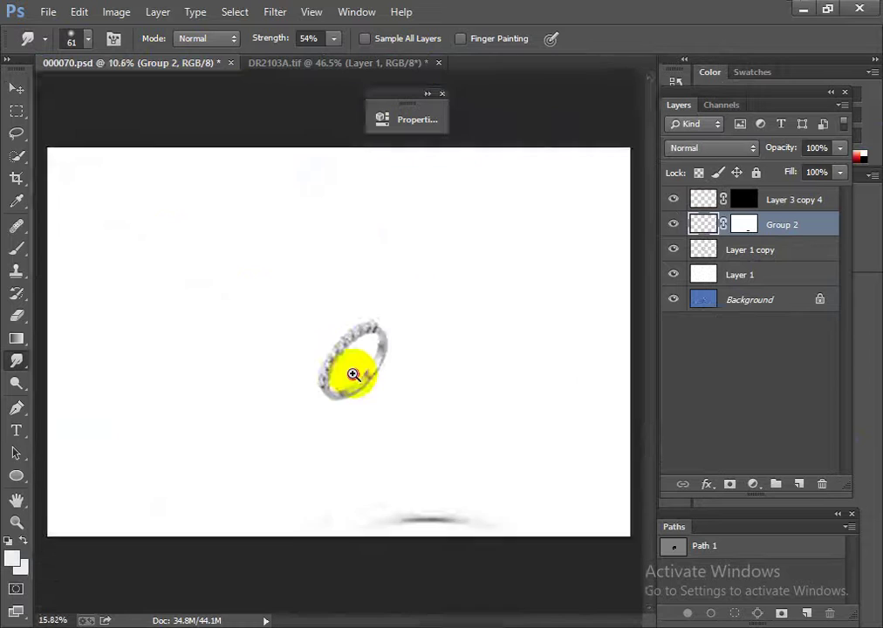
scroll(351, 371, up, 1)
Step: Put Group 2 below Layer 1 copy, moving it under the ring, rotated about -46° and scaled to 70%
drag(771, 229, 778, 259)
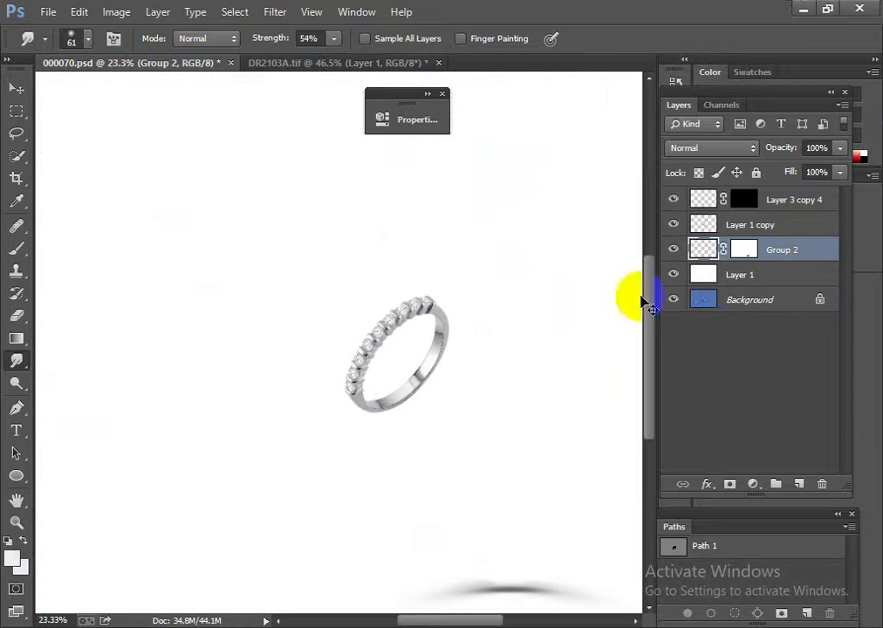
key(ctrl+t)
drag(578, 602, 475, 418)
drag(523, 331, 445, 253)
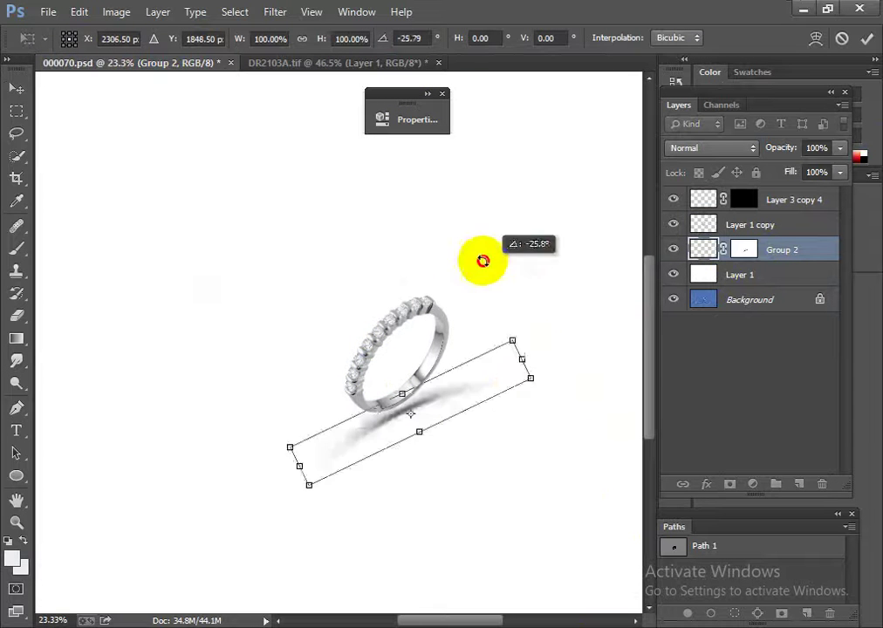
drag(514, 347, 474, 352)
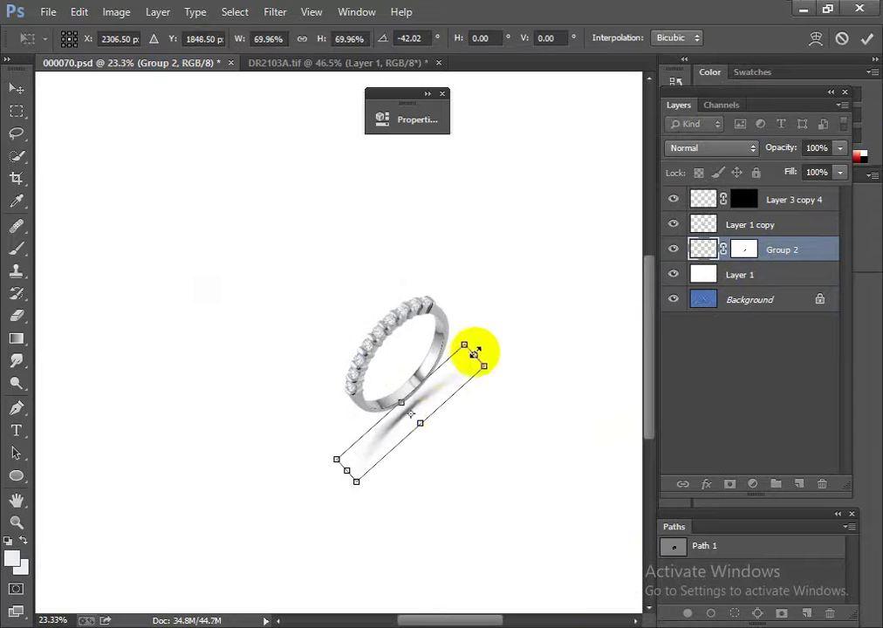
Step: Fine-tune the shadow's position and rotation under the band and apply the transform
ctrl+click(452, 409)
drag(418, 360, 440, 300)
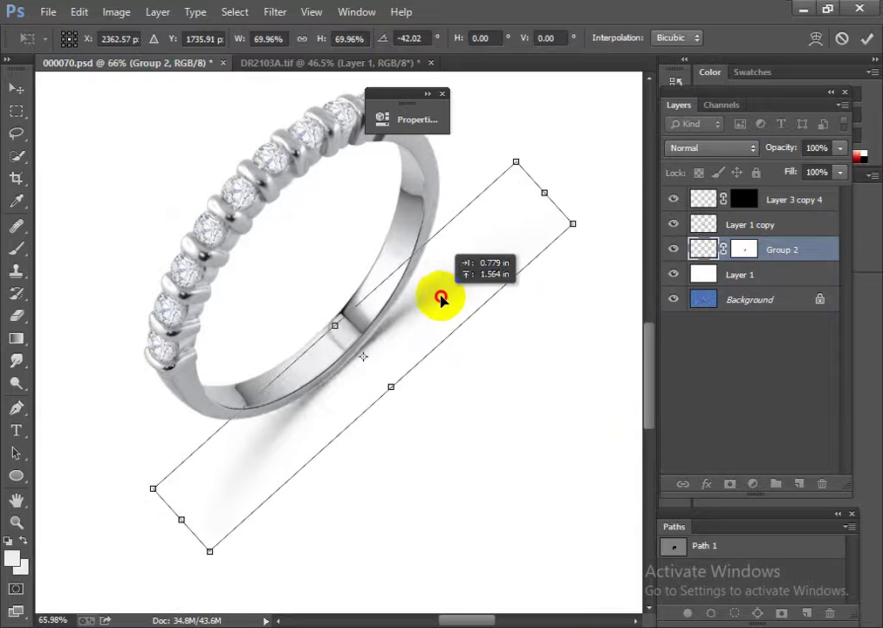
drag(509, 316, 516, 321)
mouse_move(404, 315)
mouse_down()
mouse_move(417, 323)
mouse_move(354, 291)
mouse_up()
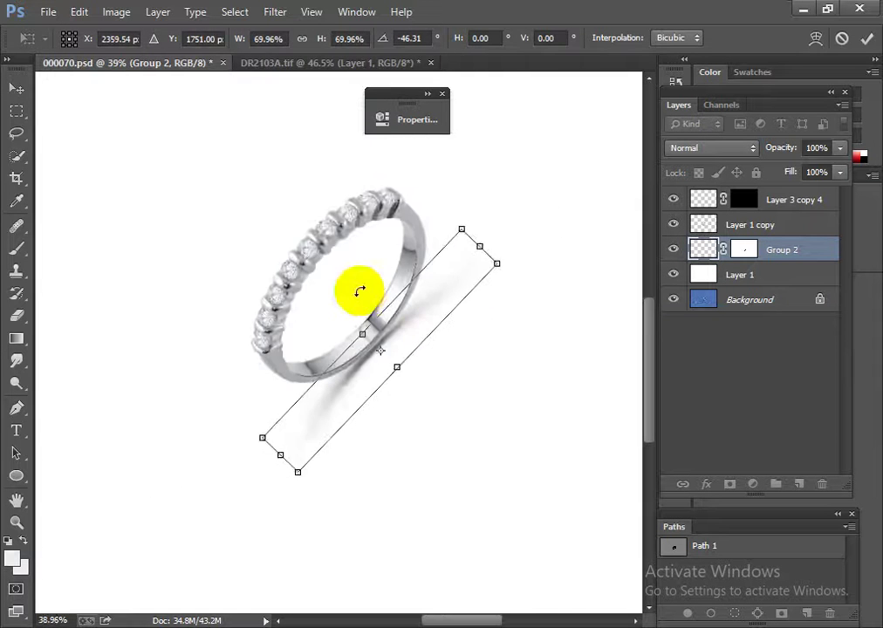
key(Return)
Step: Select the ring and shadow layers together for a combined transform
mouse_move(401, 381)
mouse_down()
mouse_move(291, 306)
mouse_move(389, 386)
mouse_move(410, 392)
mouse_move(359, 374)
mouse_up()
shift+click(775, 212)
key(ctrl+t)
Step: Commit the ring-and-shadow transform and save the document
key(Return)
scroll(366, 358, down, 3)
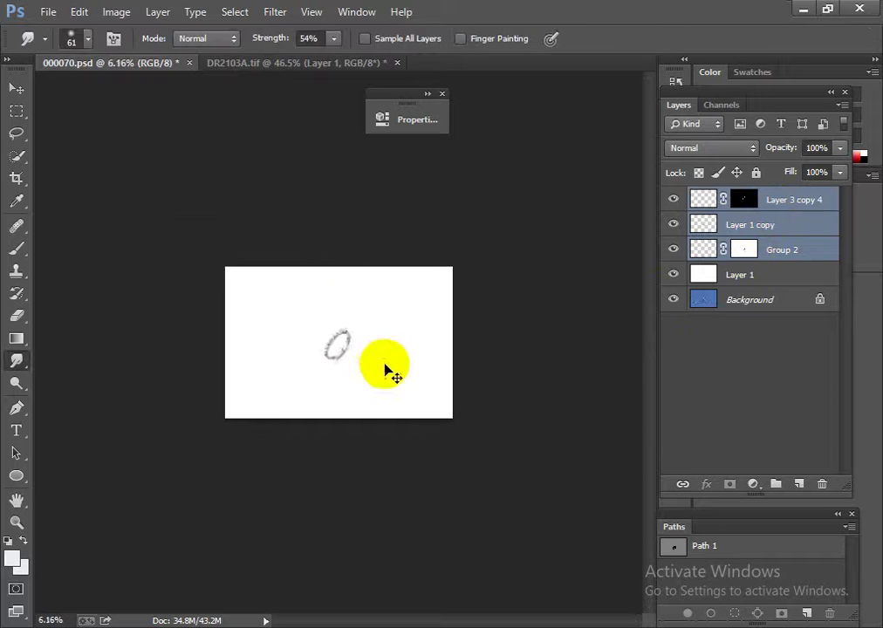
key(ctrl+s)
scroll(348, 332, down, 1)
scroll(431, 357, up, 1)
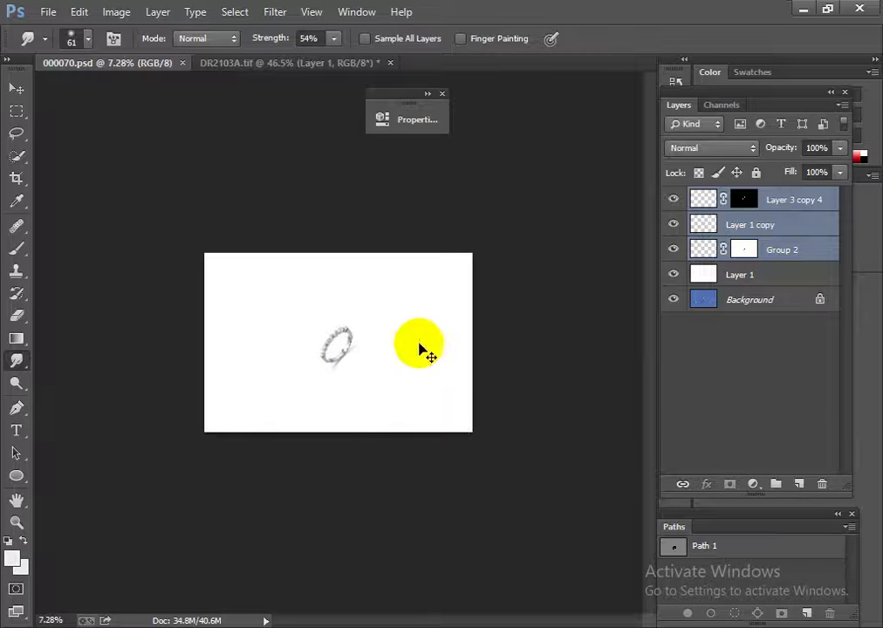
Step: Export the image through Save for Web as a JPEG Medium file named 000070
key(ctrl+alt+shift+s)
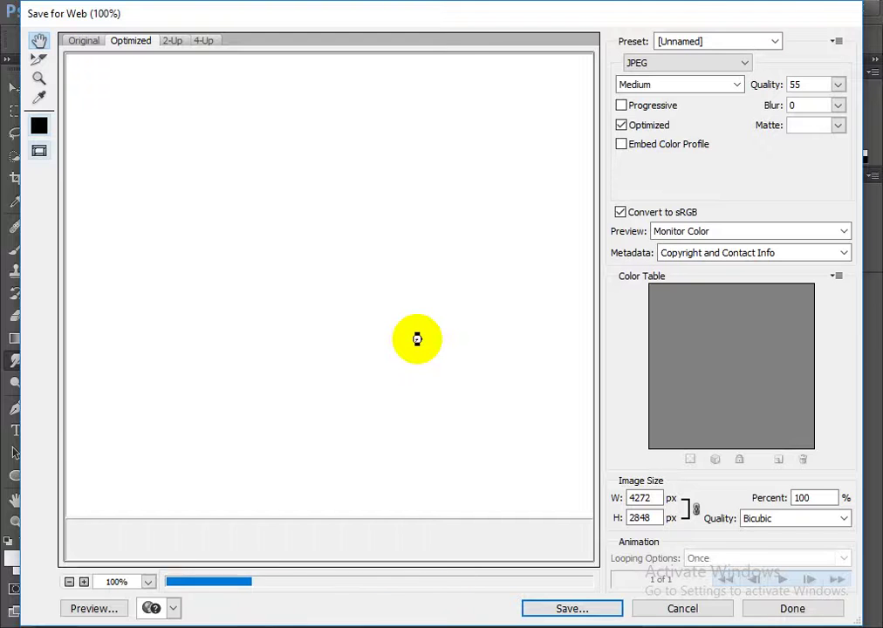
key(Return)
scroll(419, 227, down, 5)
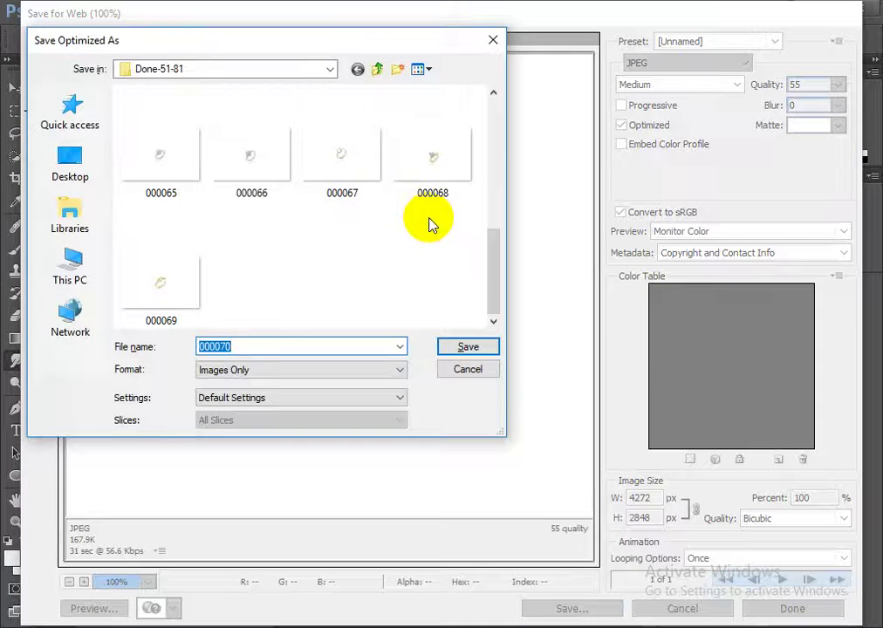
key(Return)
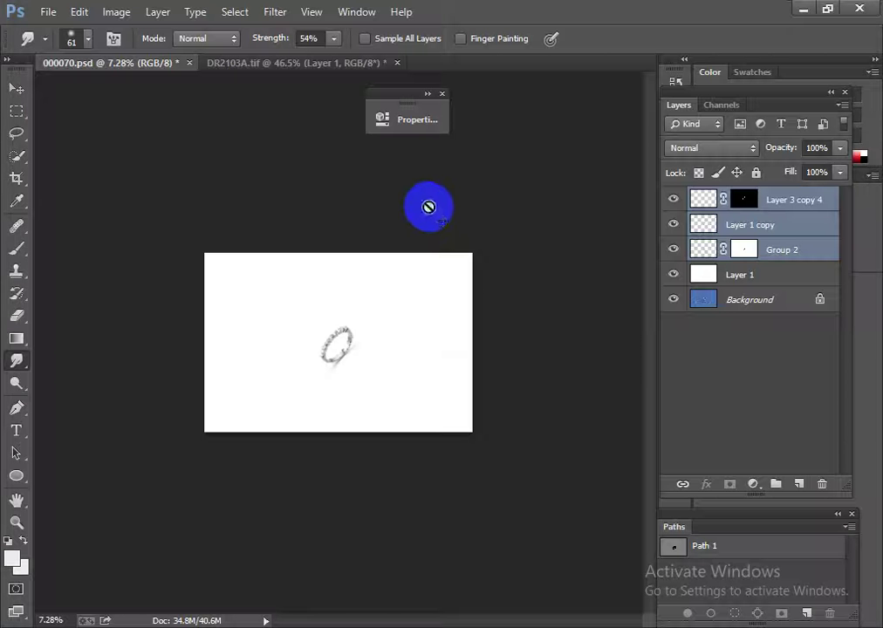